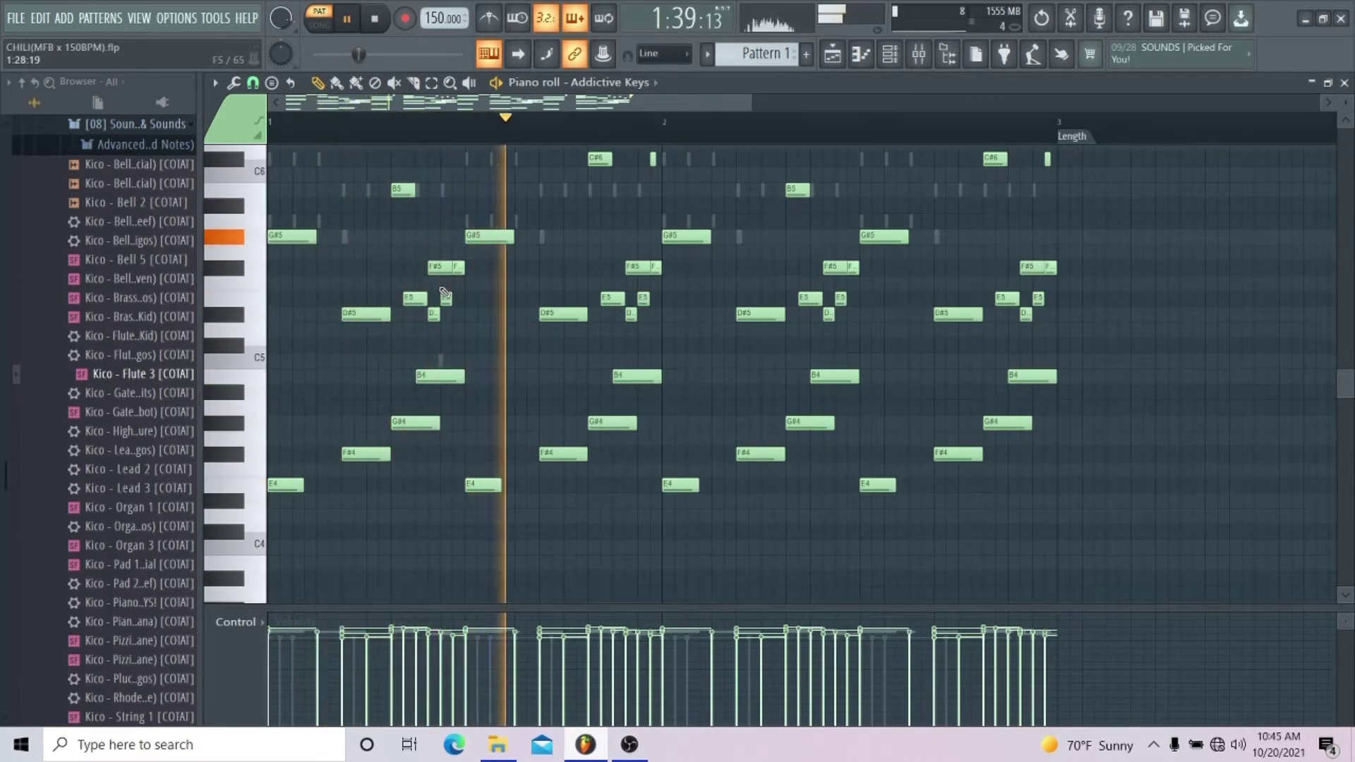
Step: Review the Addictive Keys melody notes and the Nexus string stab notes in the piano roll
scroll(476, 302, up, 3)
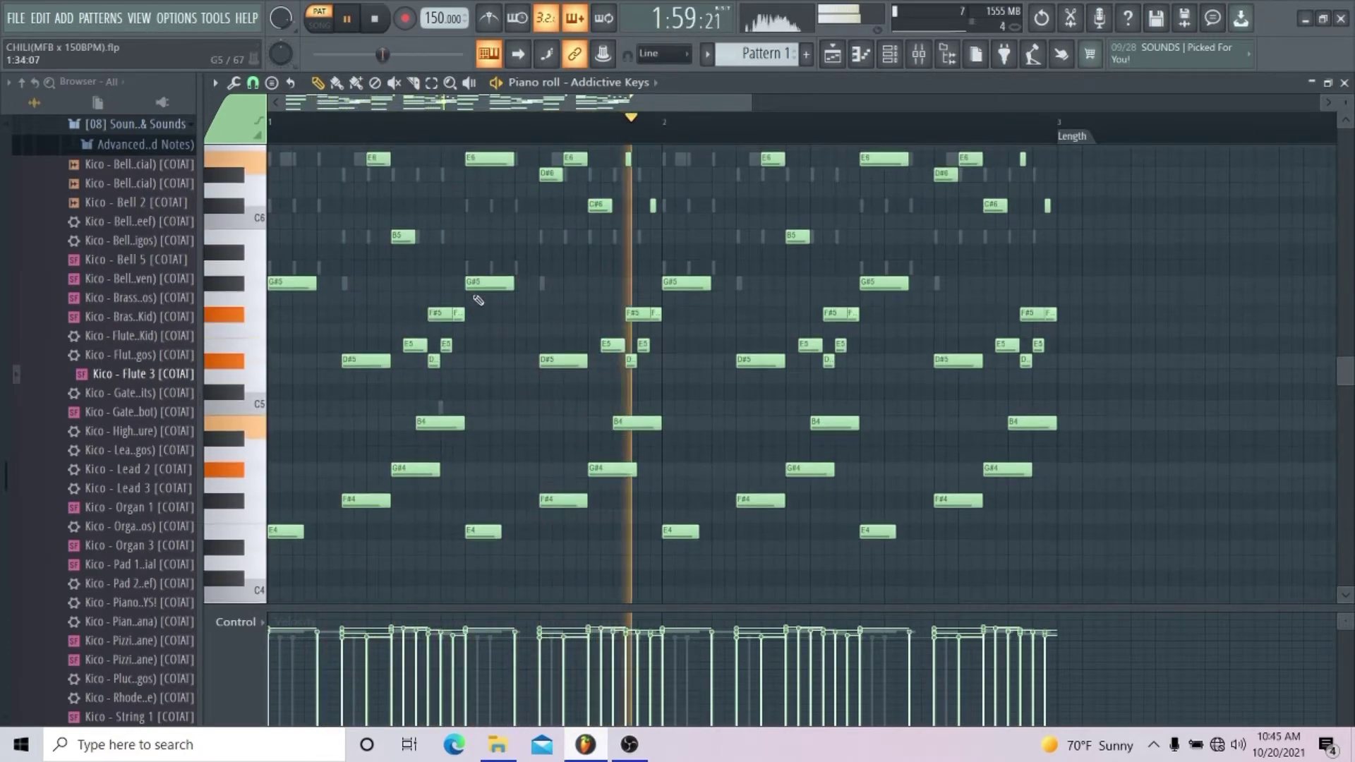
click(1344, 82)
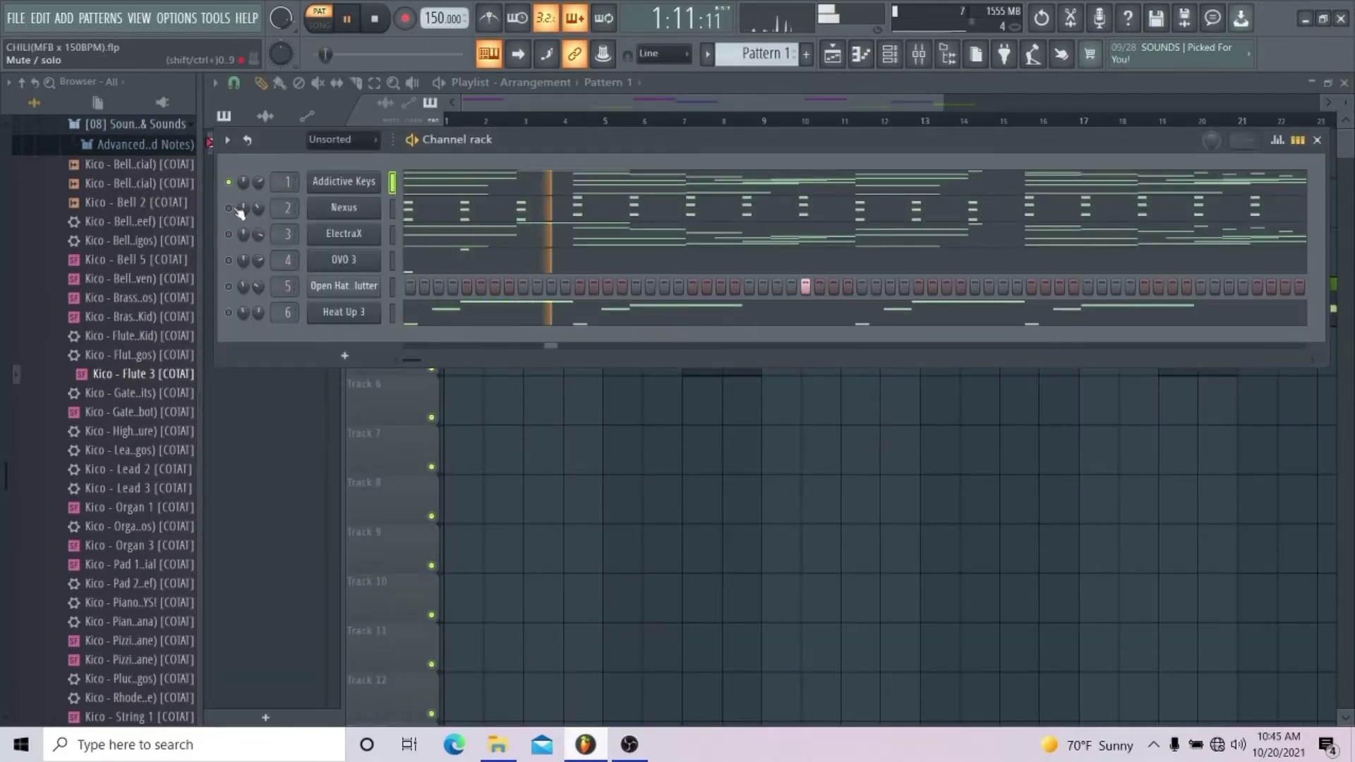
click(448, 211)
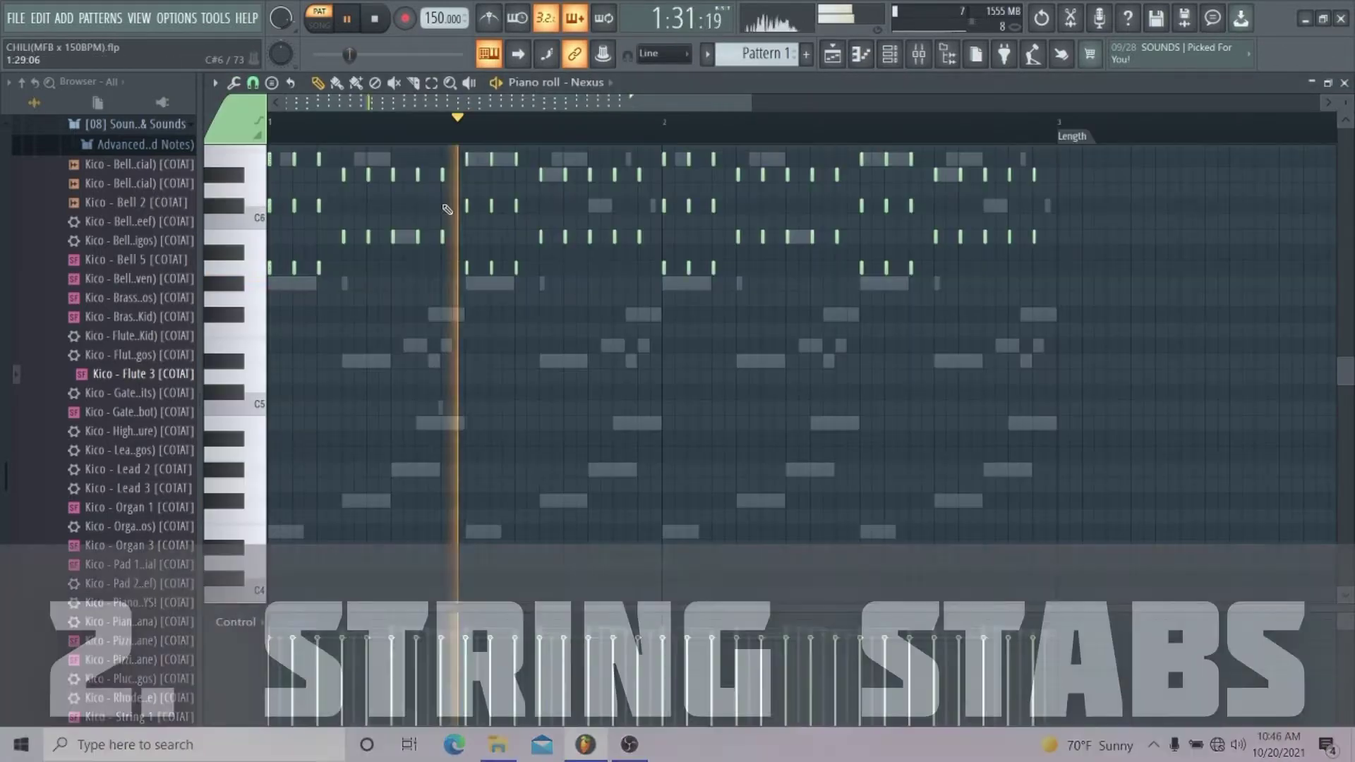
scroll(567, 286, up, 1)
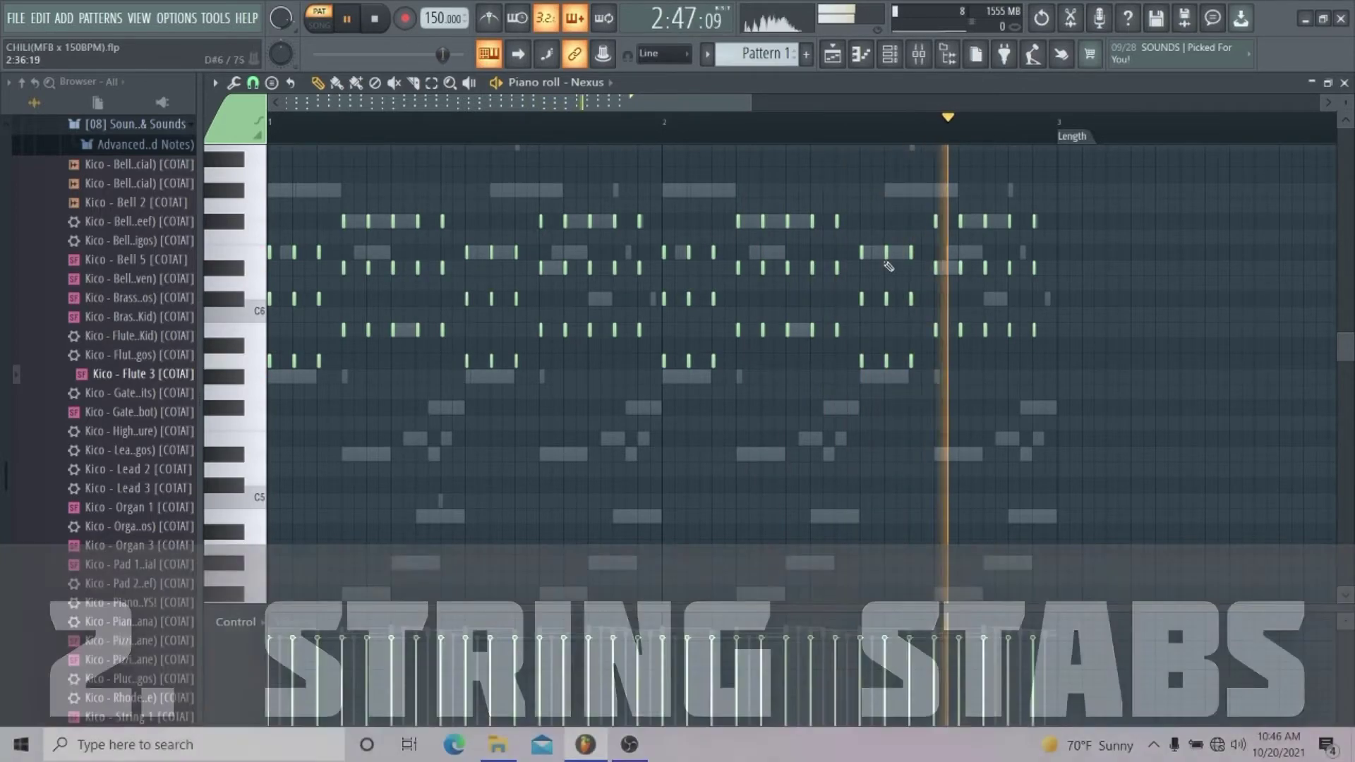
scroll(681, 133, up, 2)
scroll(670, 99, down, 1)
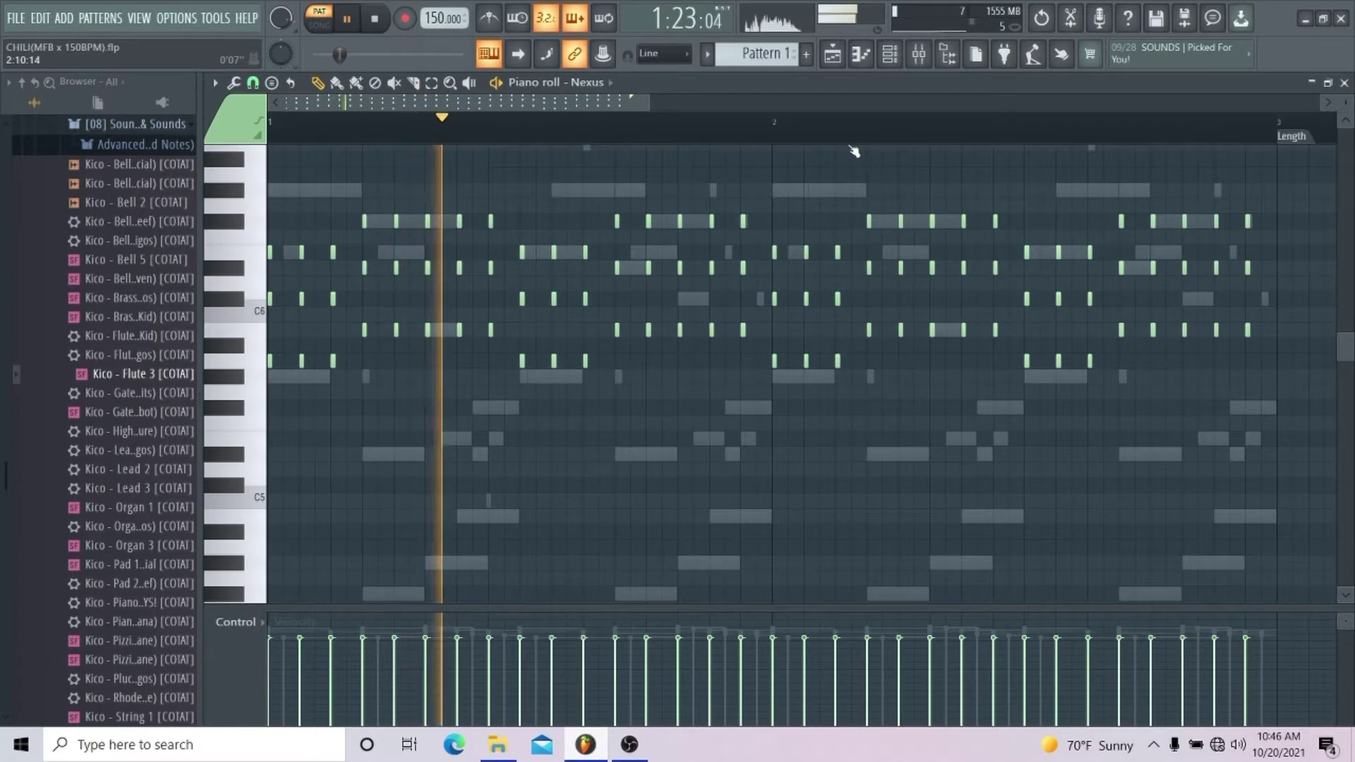
click(1346, 83)
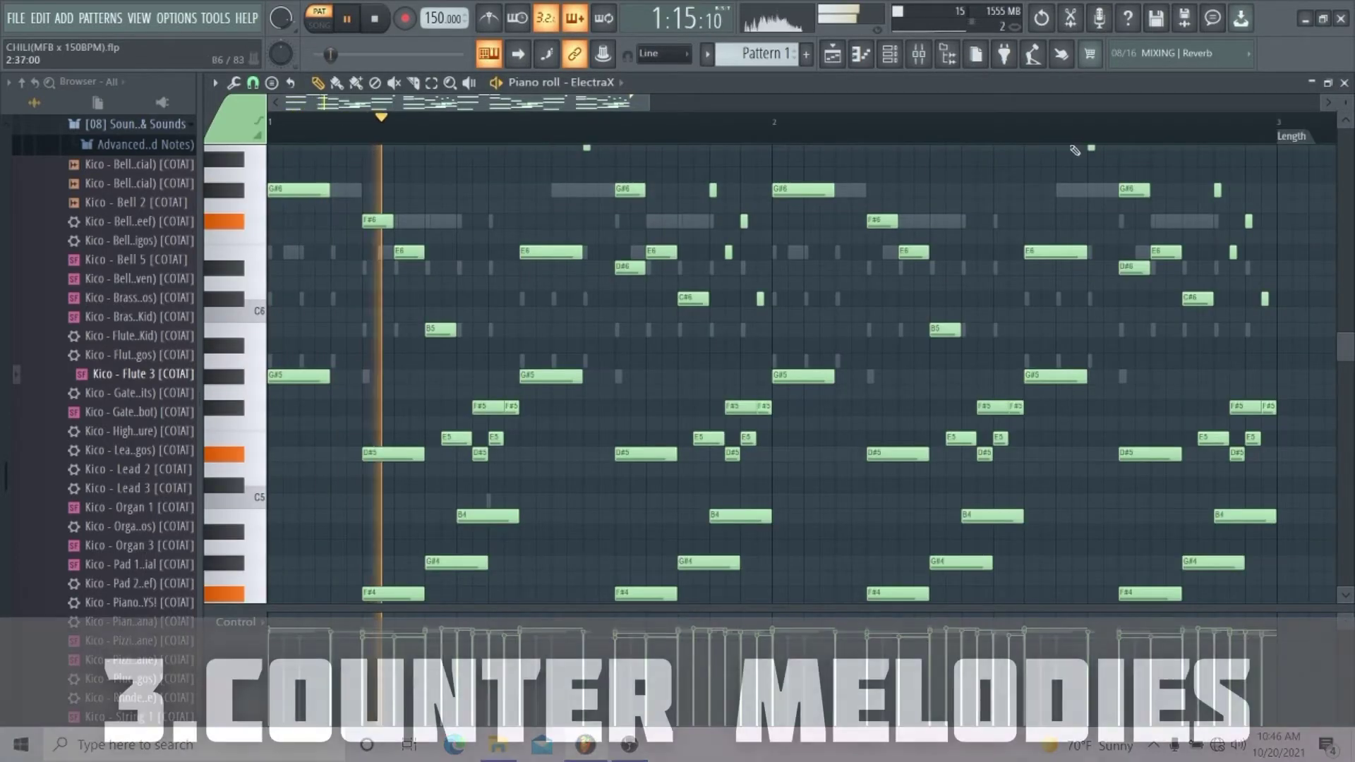
Step: Examine the ElectraX counter melody across its lower and upper octaves in the piano roll
mouse_move(558, 104)
mouse_down()
mouse_move(586, 104)
mouse_move(558, 105)
mouse_up()
scroll(535, 199, down, 5)
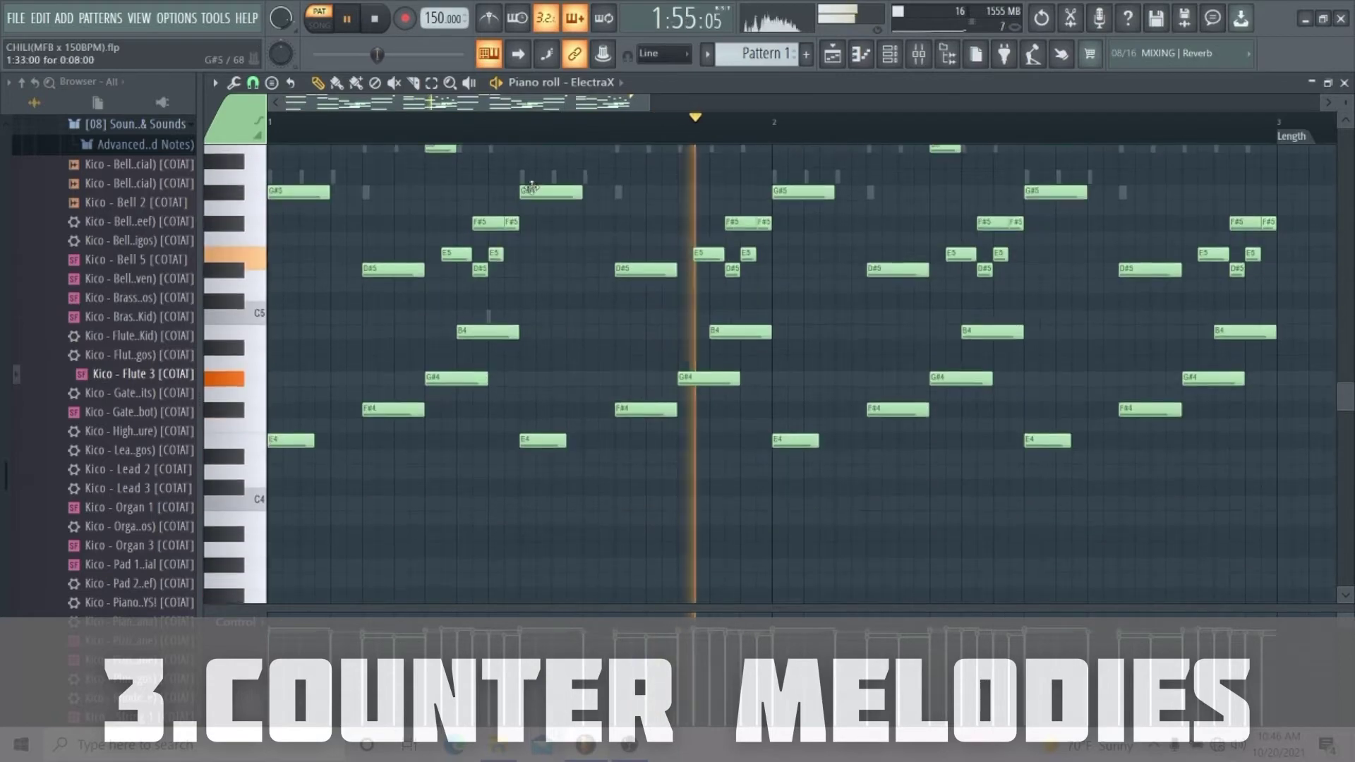
scroll(534, 201, down, 4)
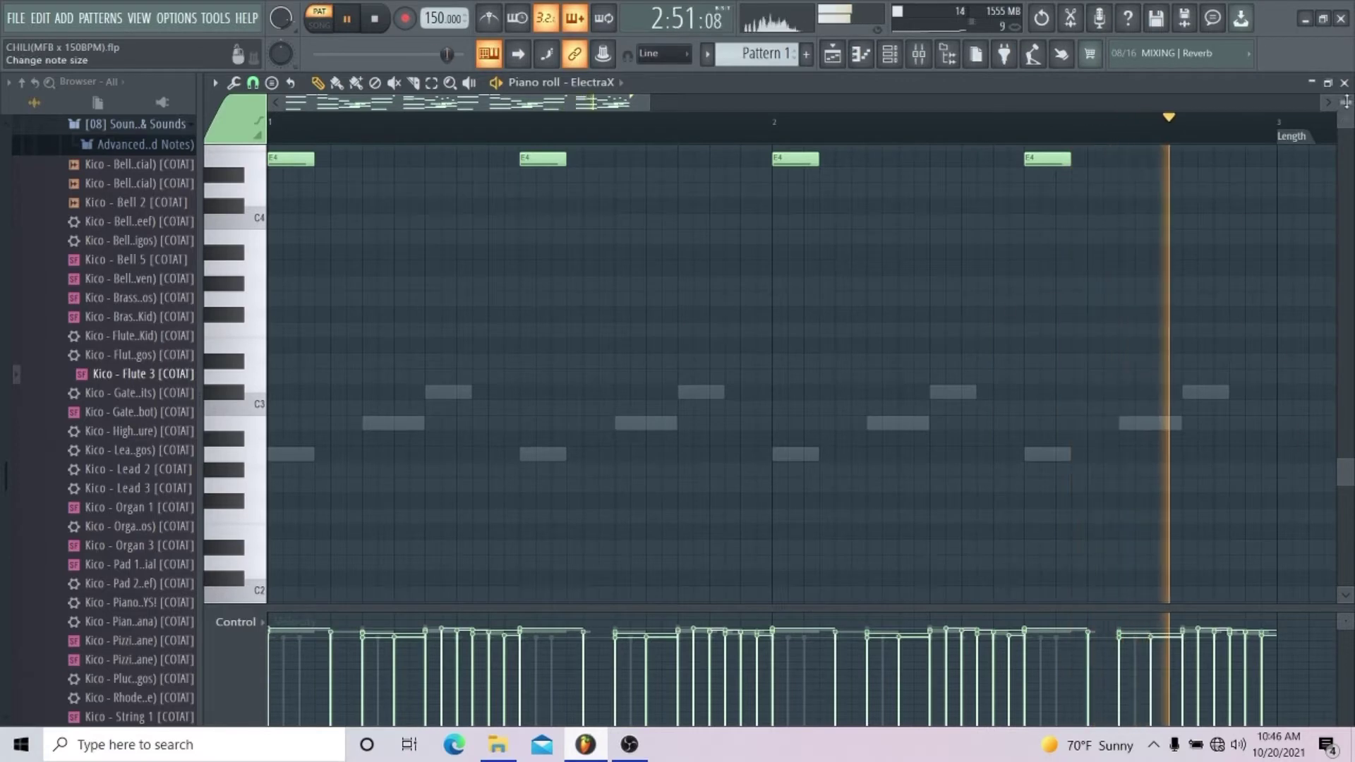
scroll(893, 305, up, 10)
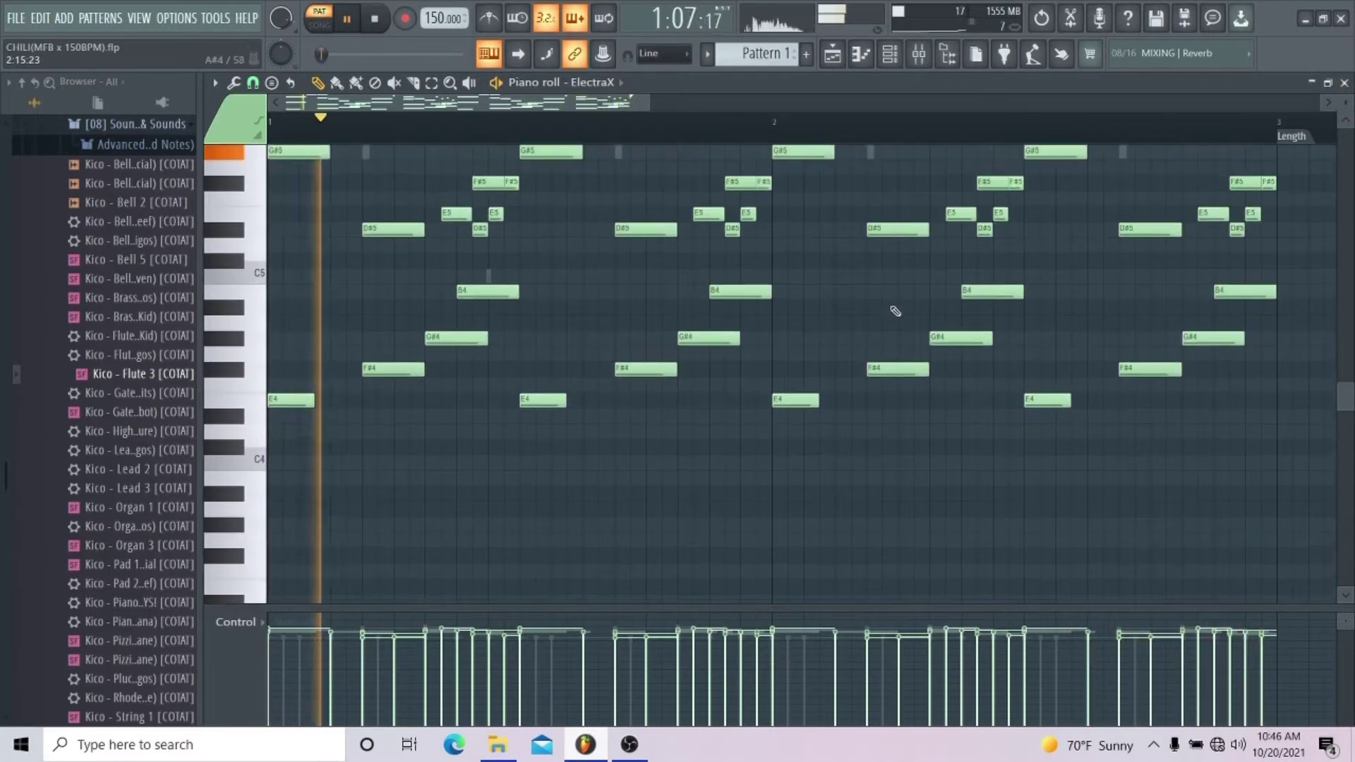
scroll(891, 305, up, 5)
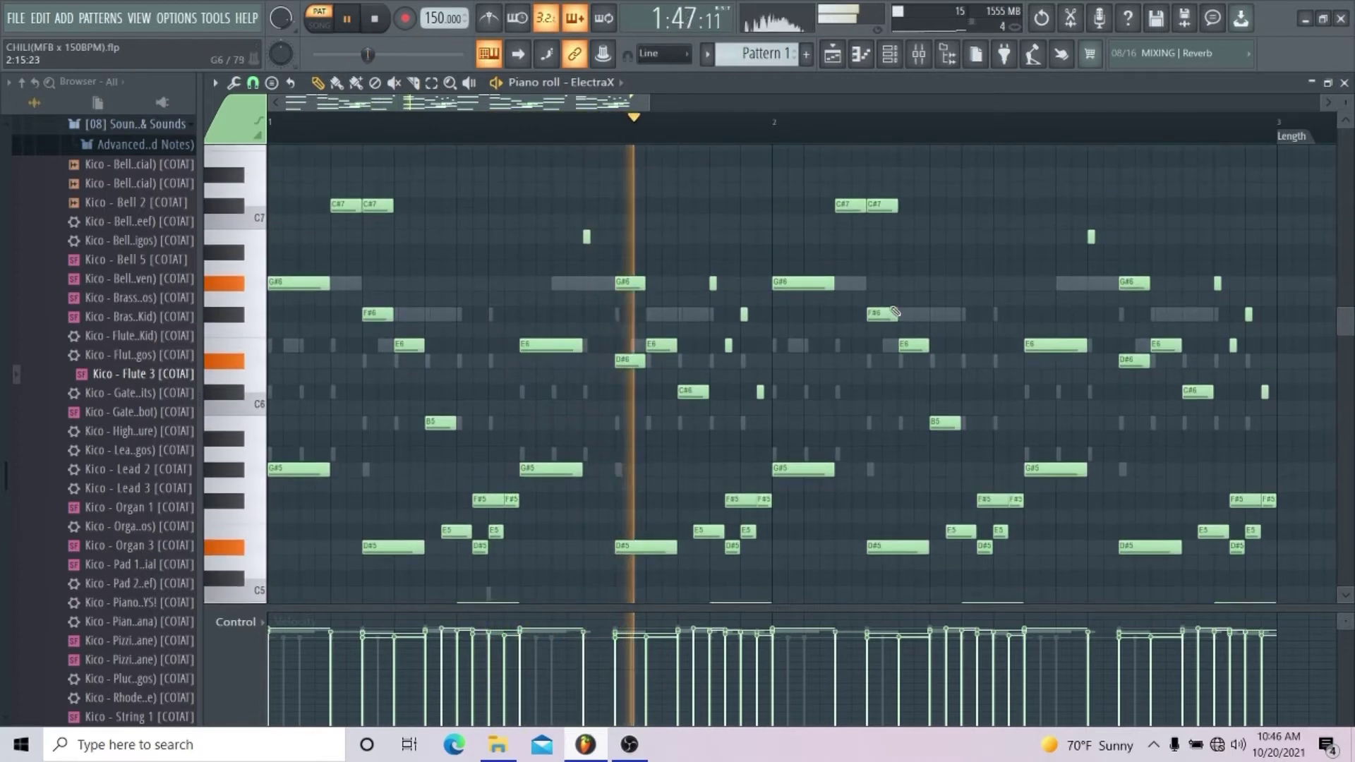
scroll(895, 311, down, 1)
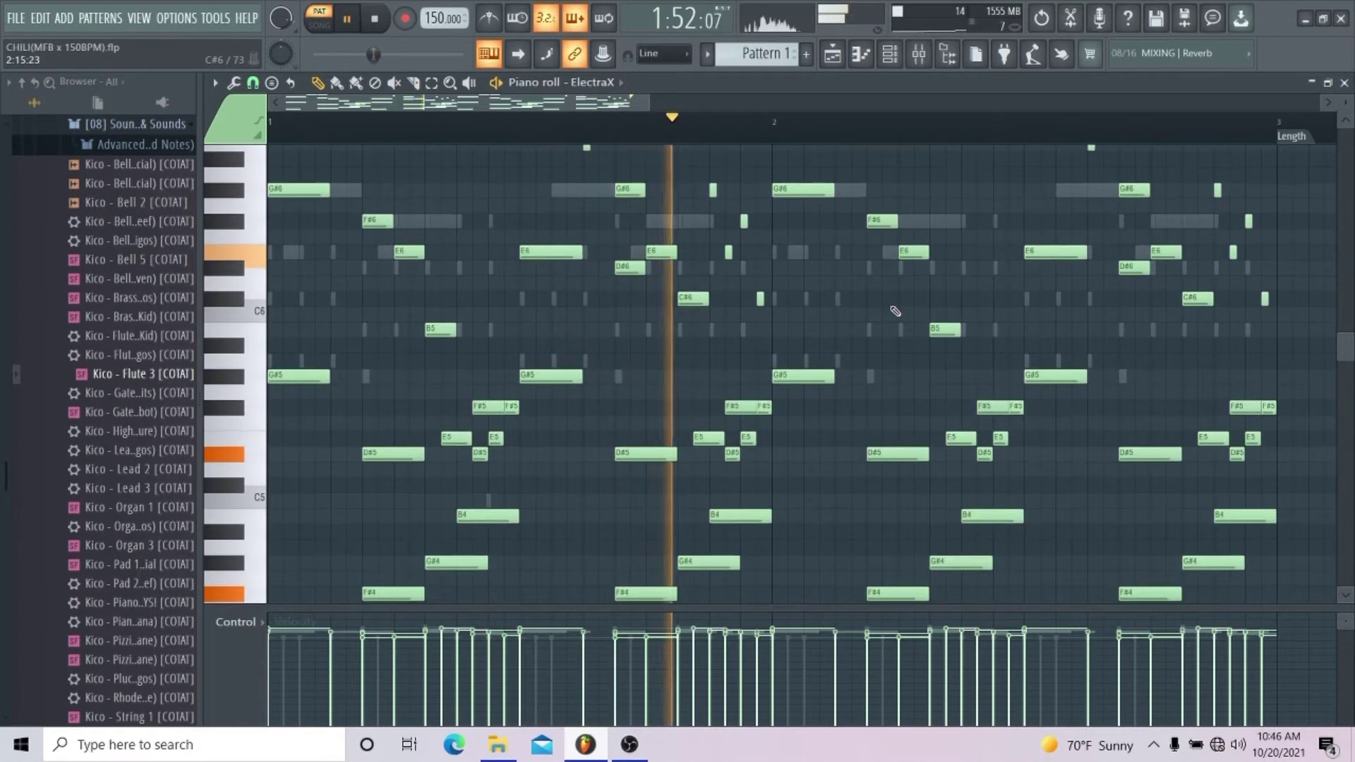
click(1346, 84)
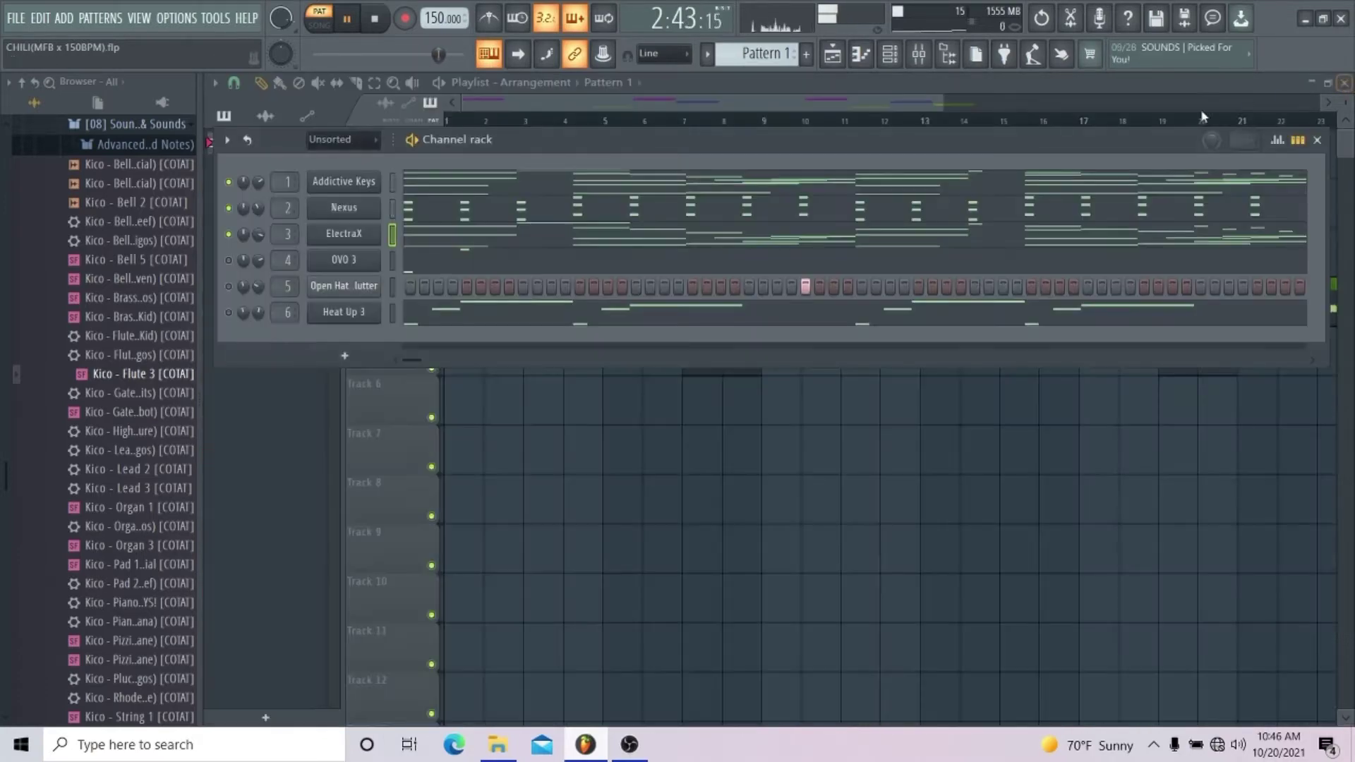
Step: Review the OVO 3 one-shot notes and the Heat Up 3 sting notes in the piano roll
click(439, 269)
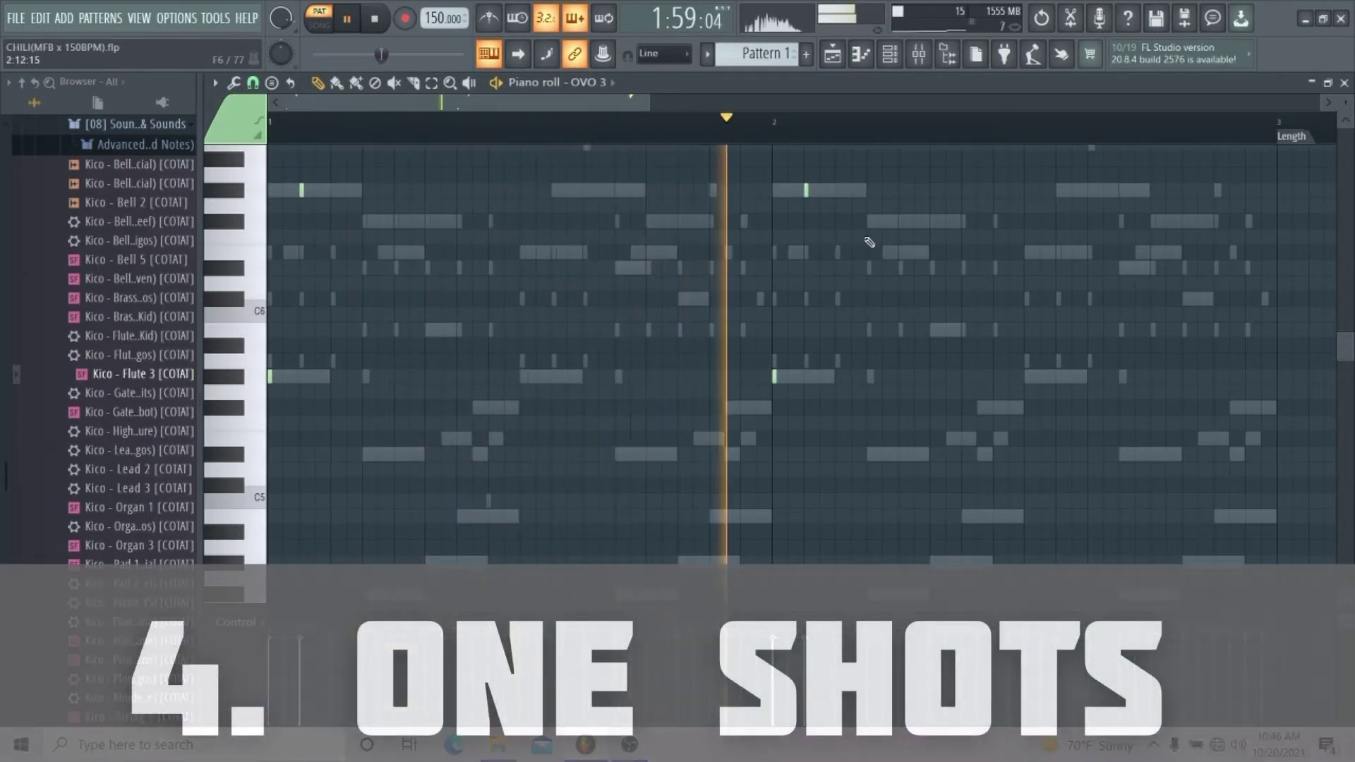
click(1345, 82)
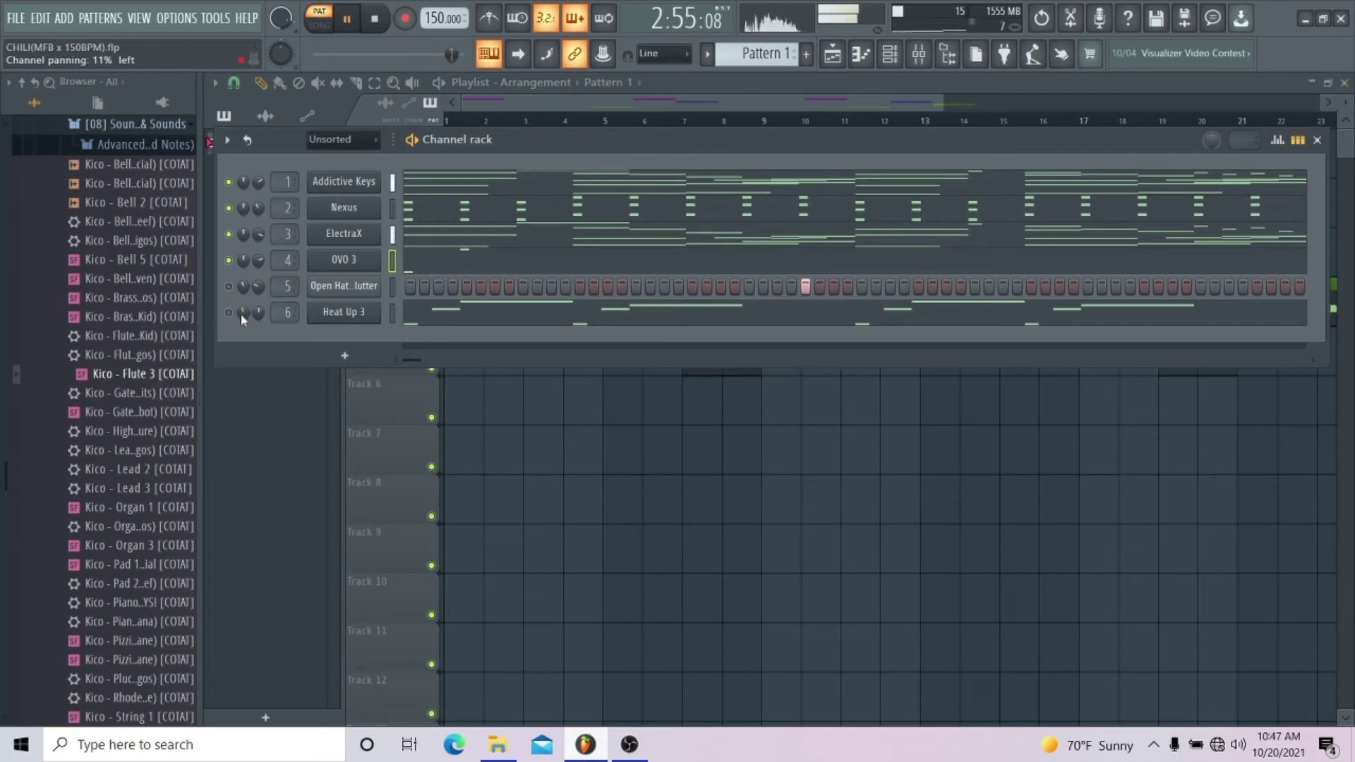
click(459, 322)
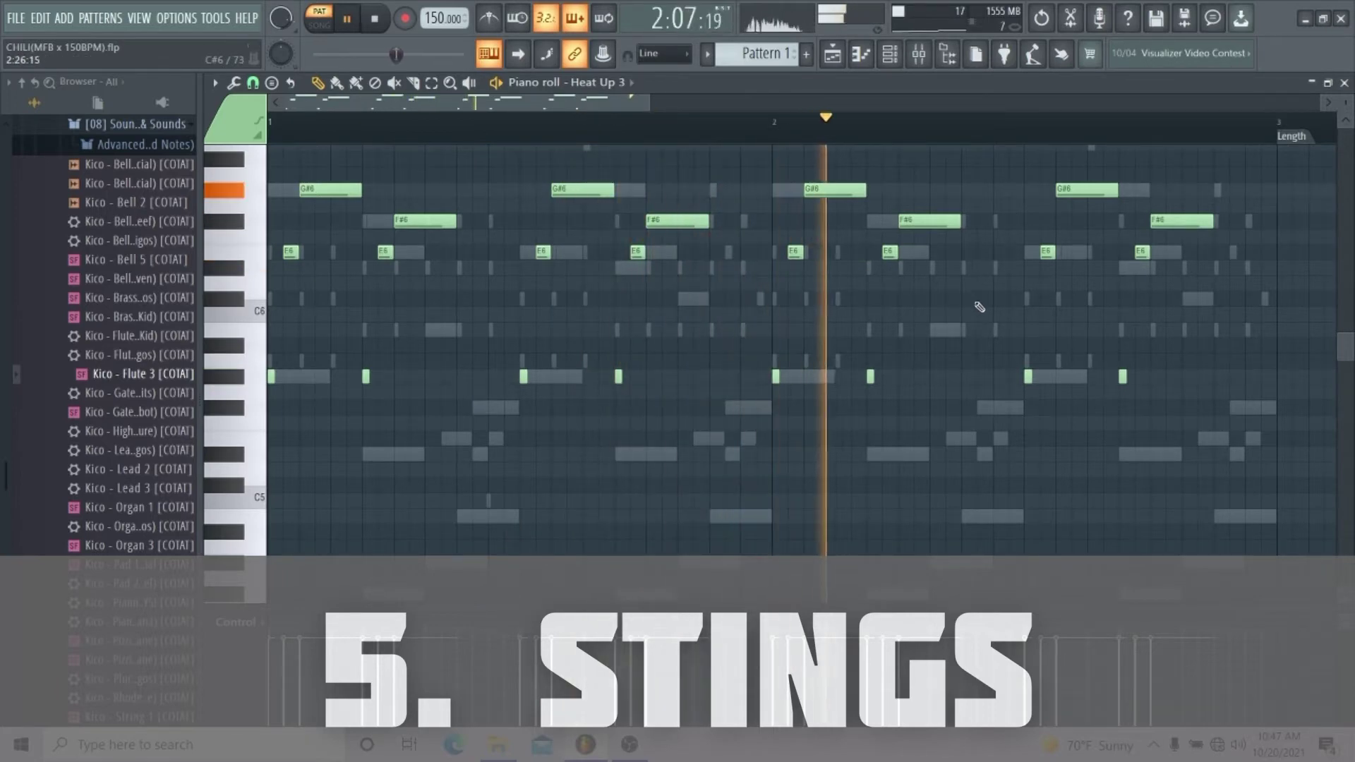
click(1346, 83)
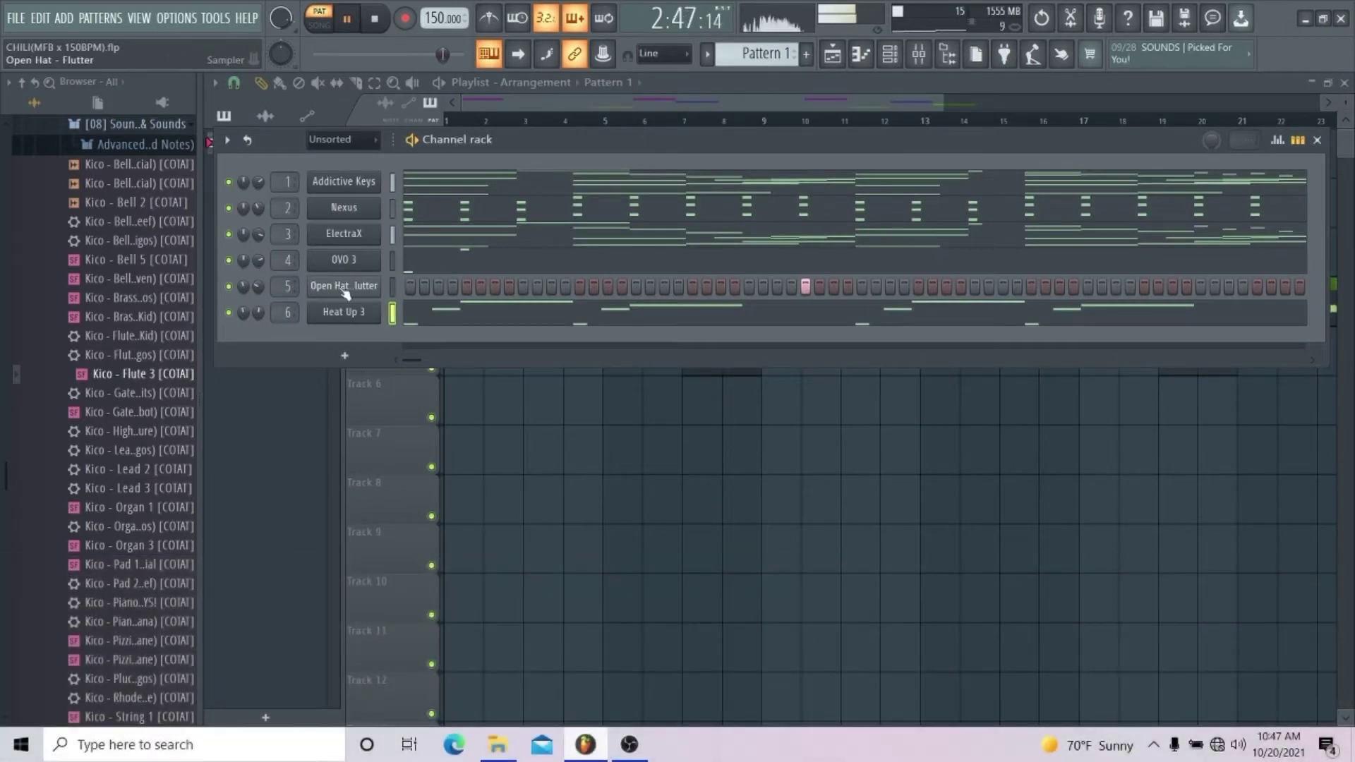
Step: Examine the placement of the Open Hat - Flutter effect hit in the piano roll
right_click(346, 294)
click(402, 289)
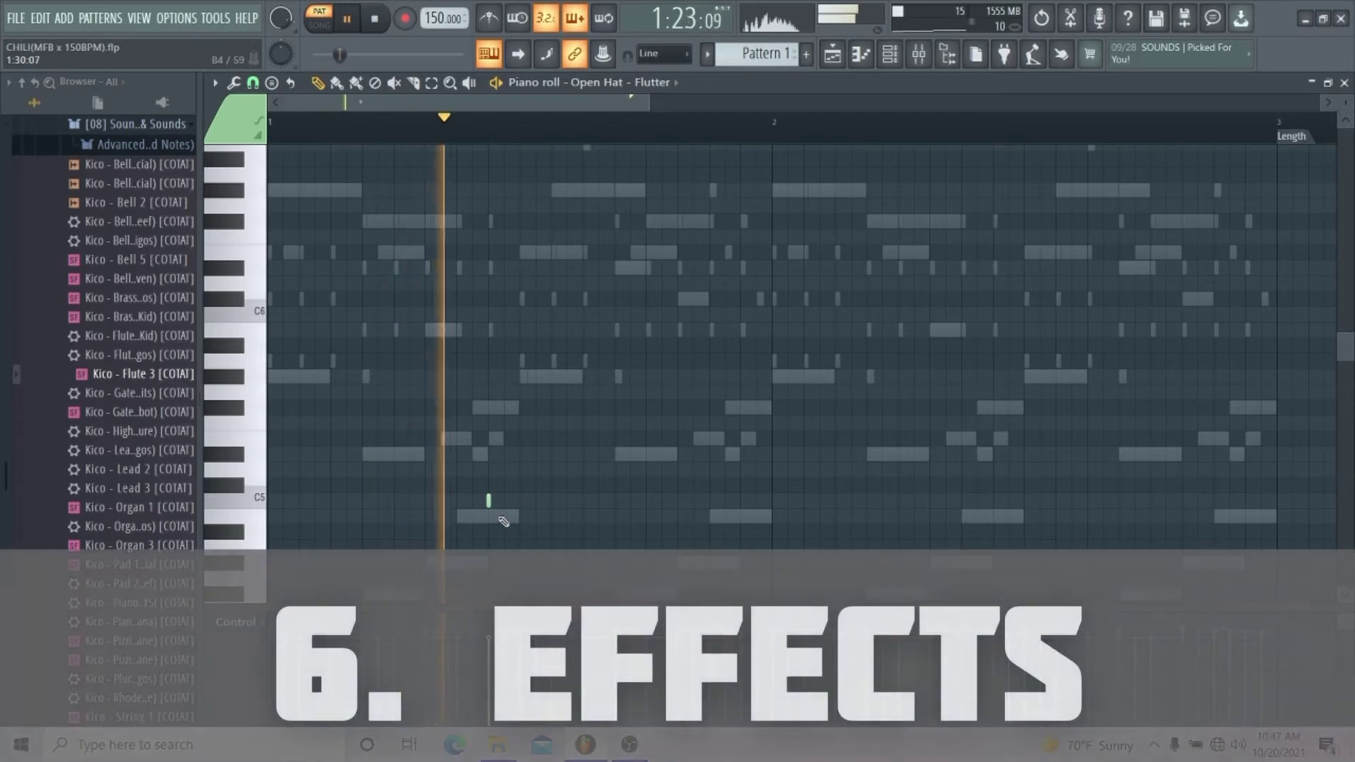
click(1345, 83)
Step: Inspect the Open Hat - Flutter sampler's precomputed effects and its miscellaneous channel settings
click(346, 285)
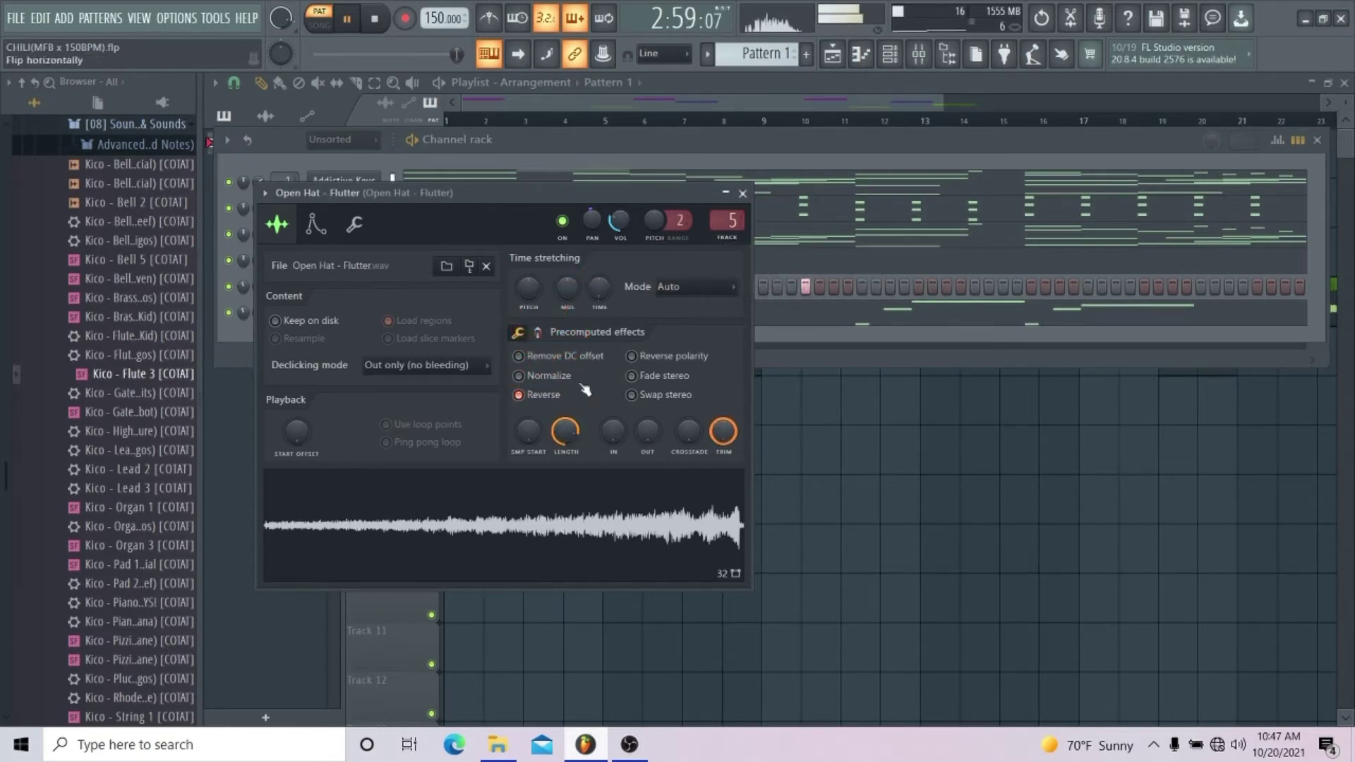
click(354, 224)
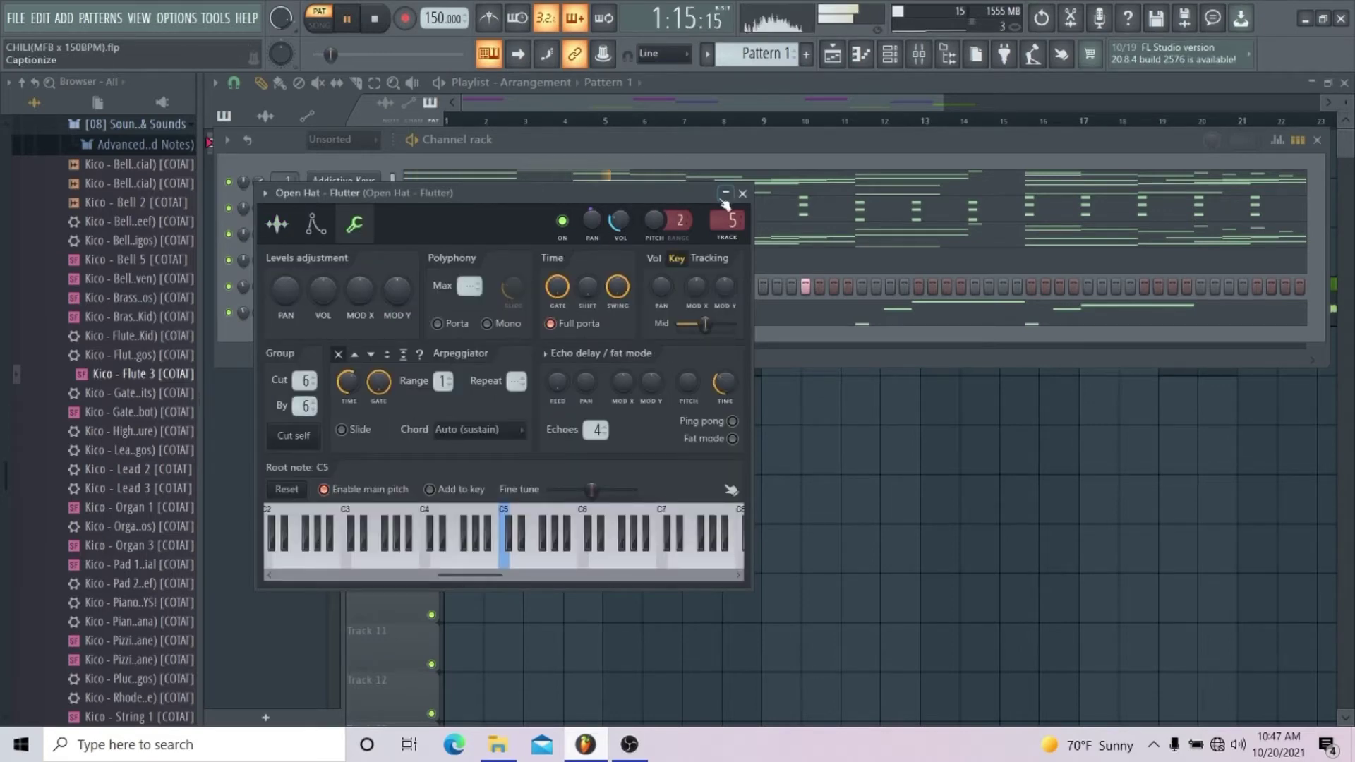
click(745, 194)
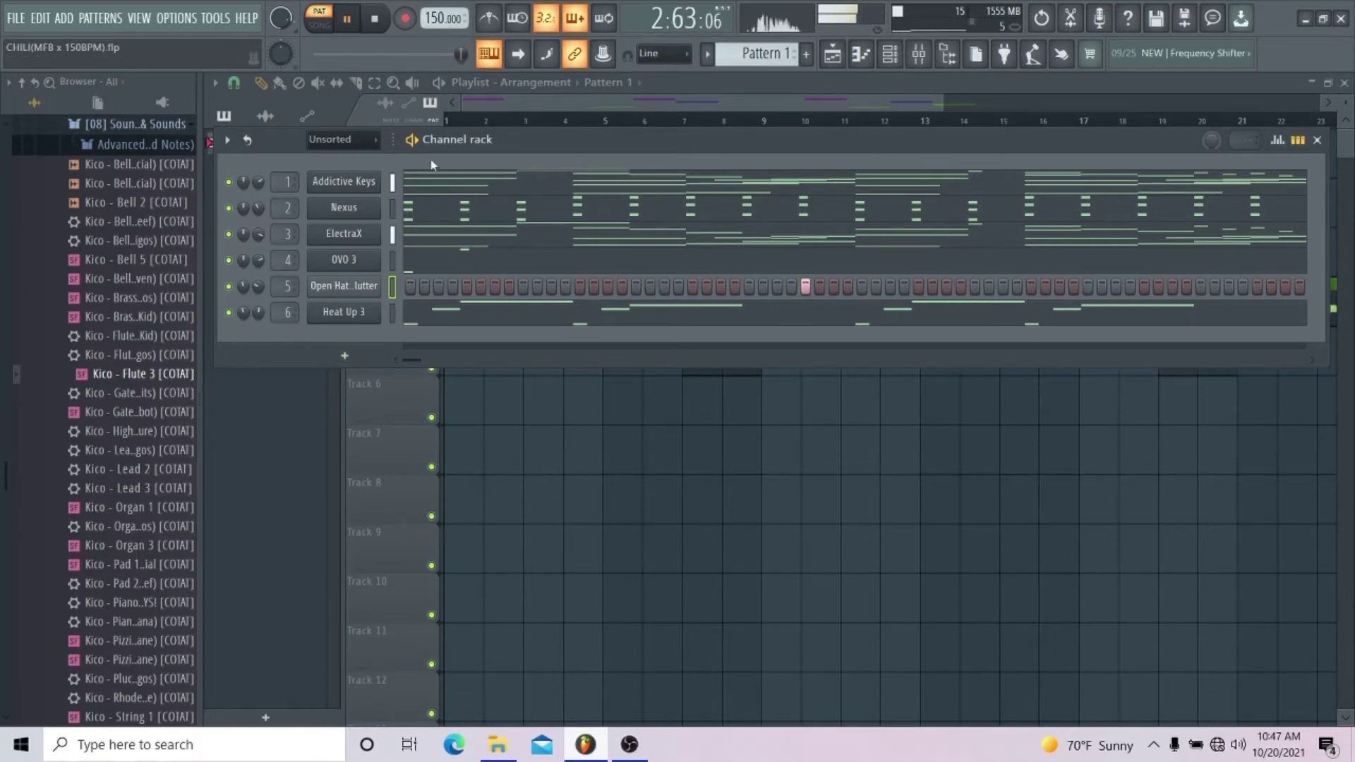
Step: Look up the Render as audio clip command for Pattern 1 and list the playlist's audio clips
click(106, 21)
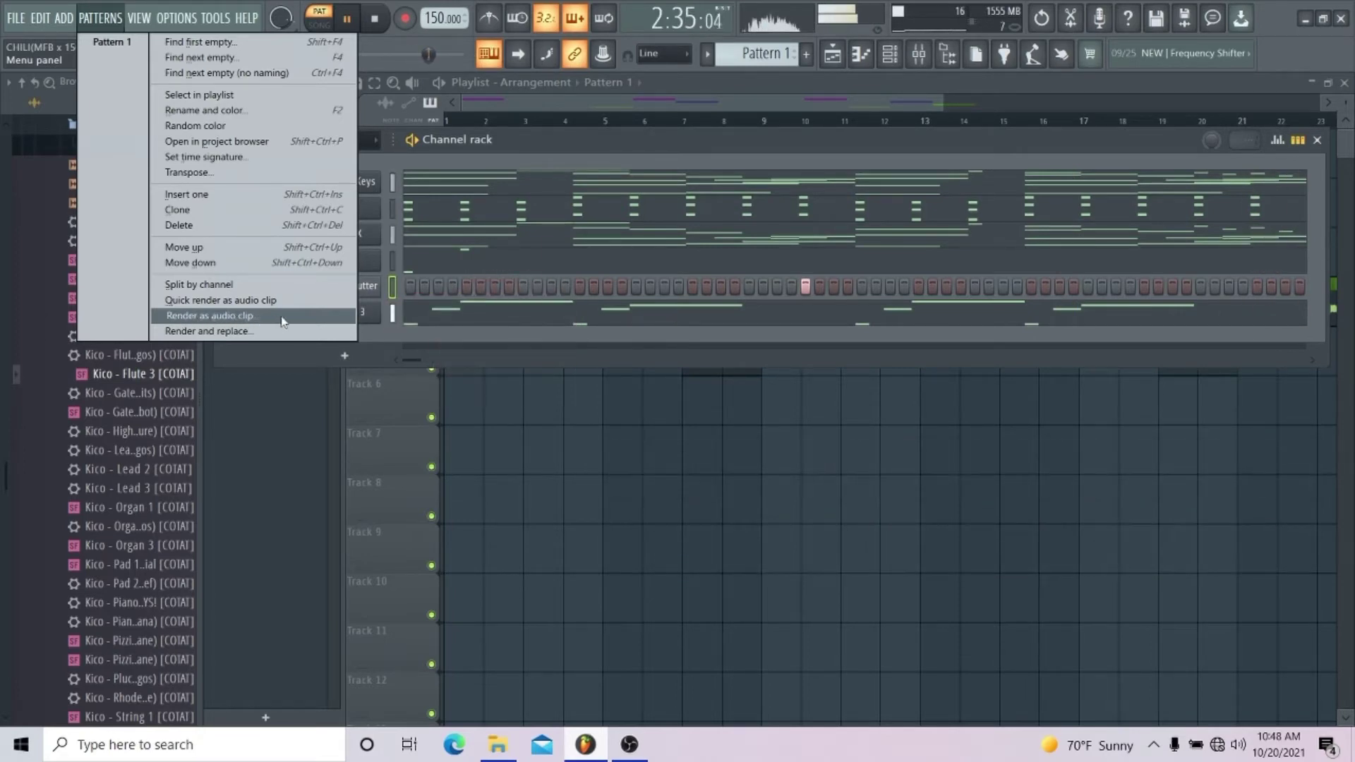
click(574, 138)
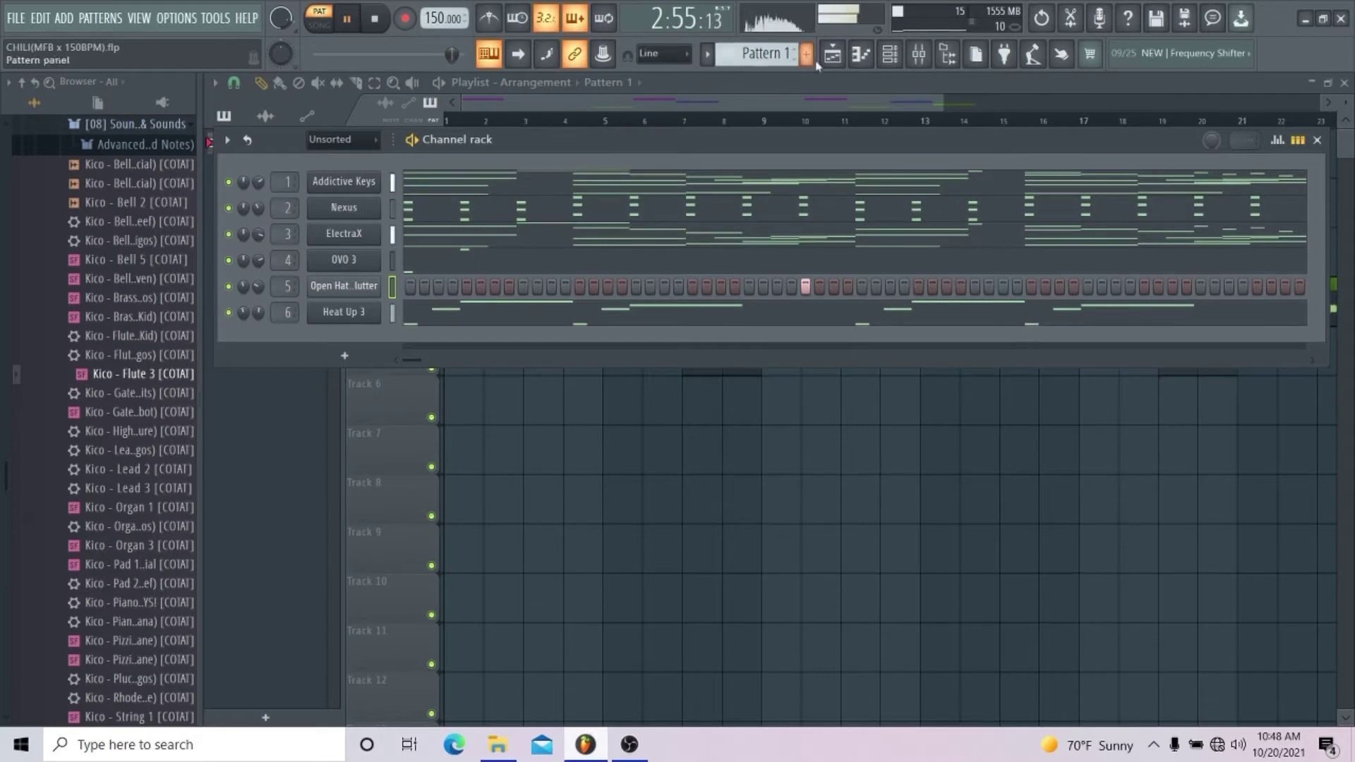
click(840, 57)
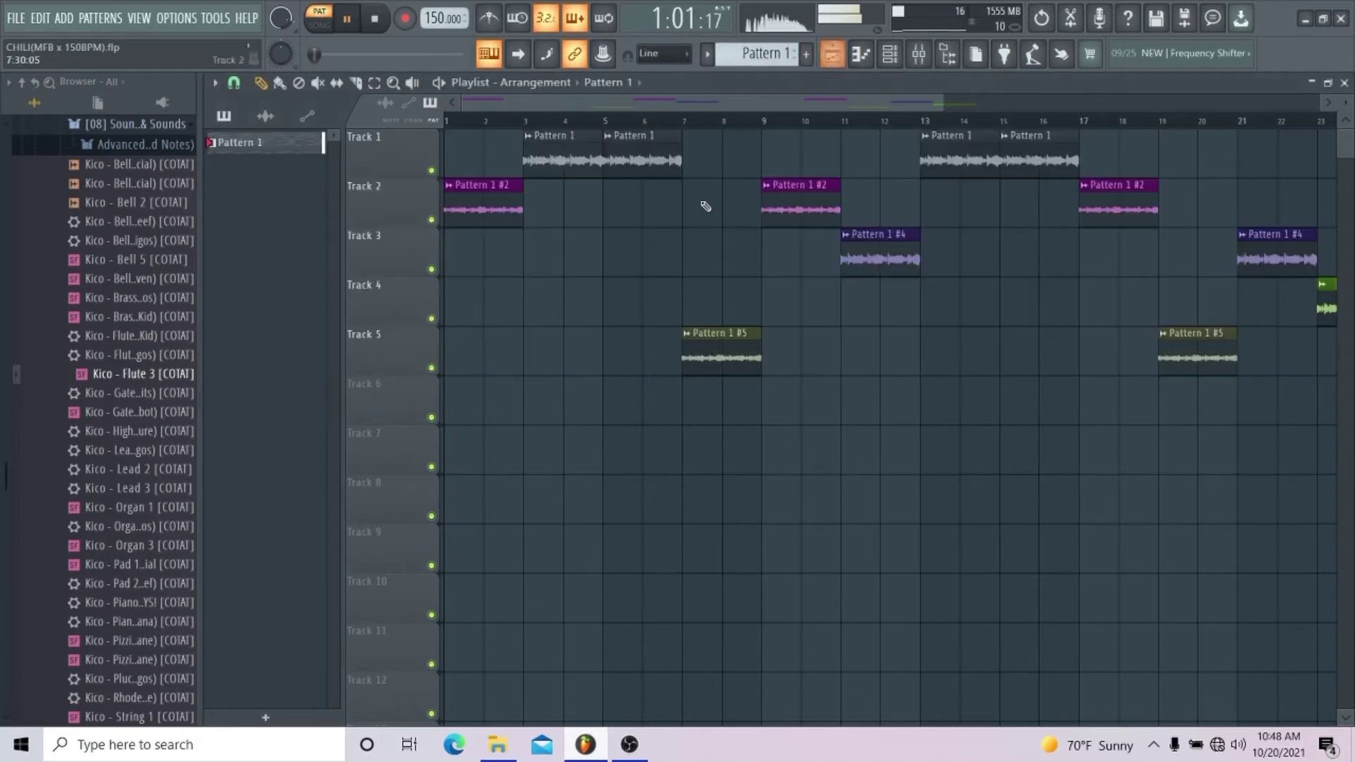
click(269, 124)
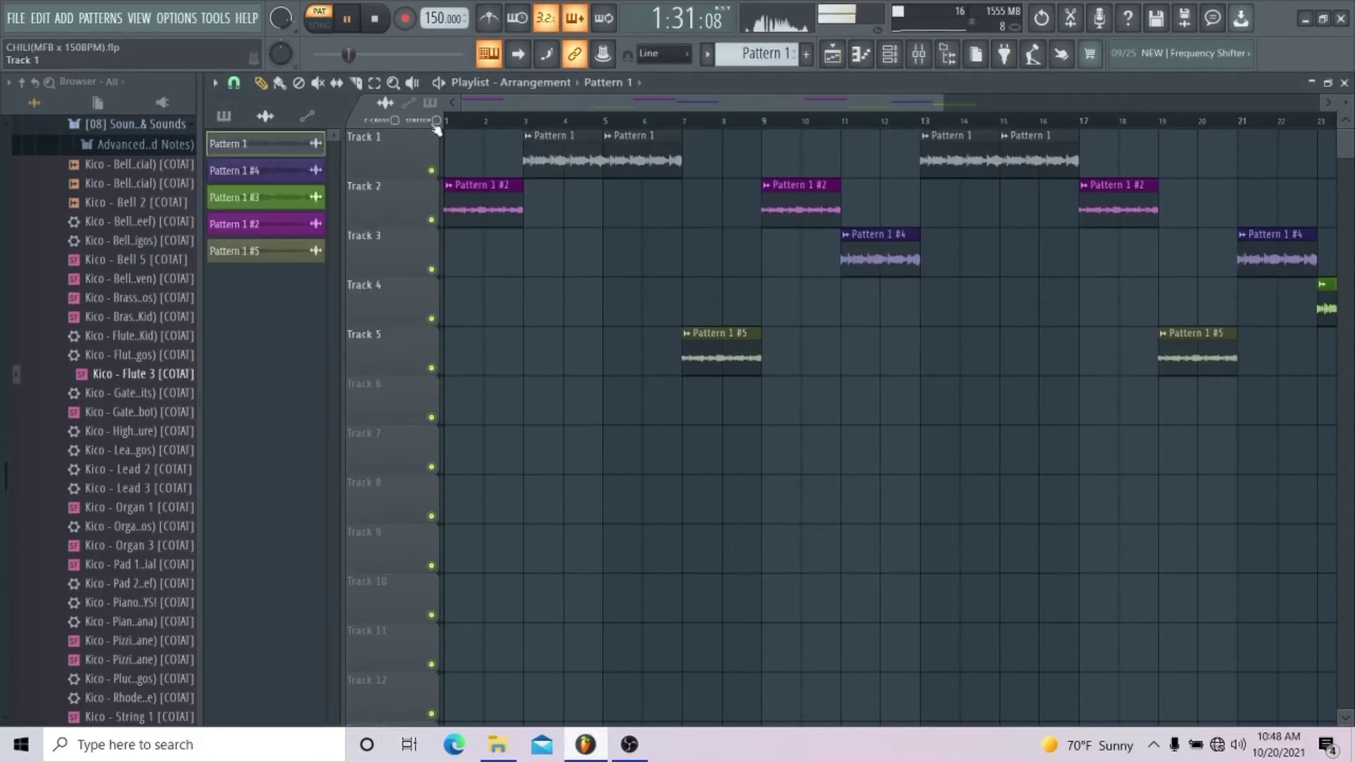
Step: Mute the Addictive Keys and Heat Up 3 channels, and point out the Render as audio clip command for the pattern
click(897, 54)
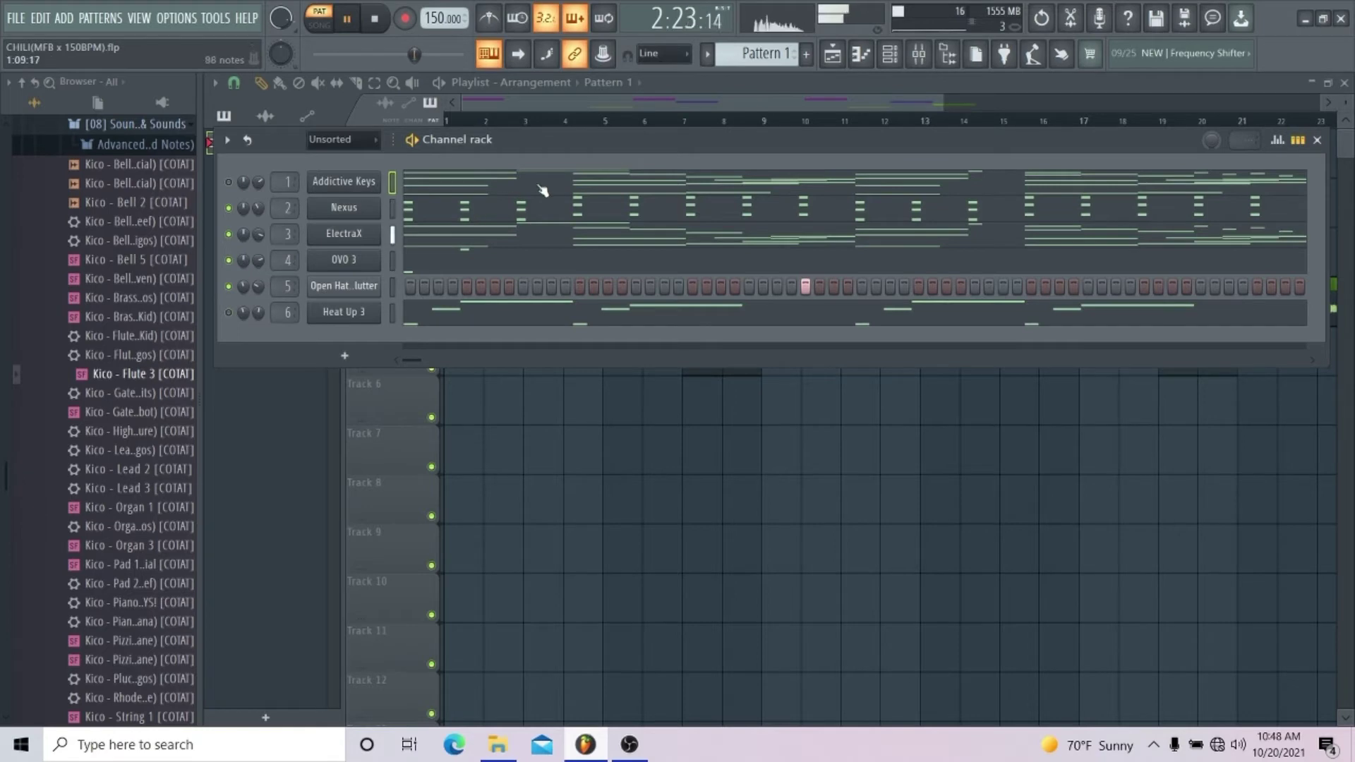
click(121, 19)
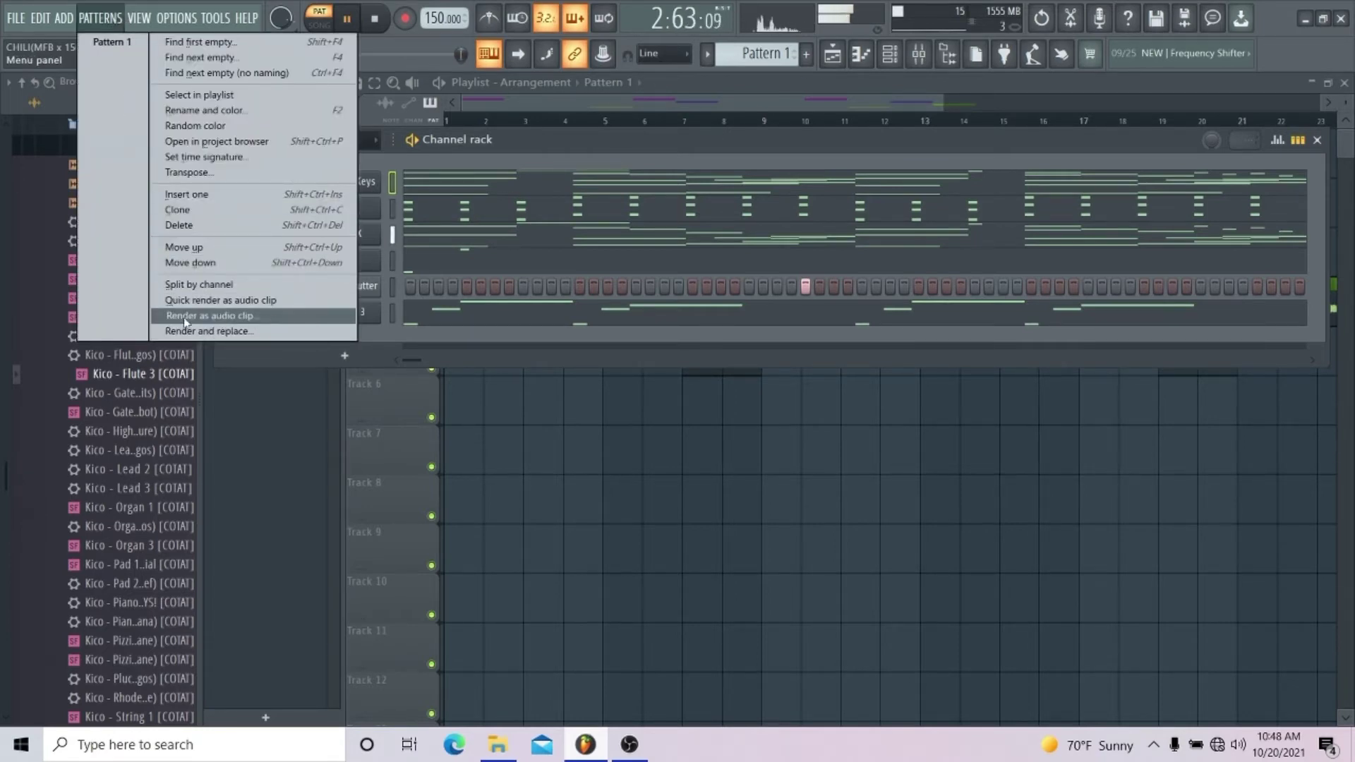
click(919, 54)
click(890, 54)
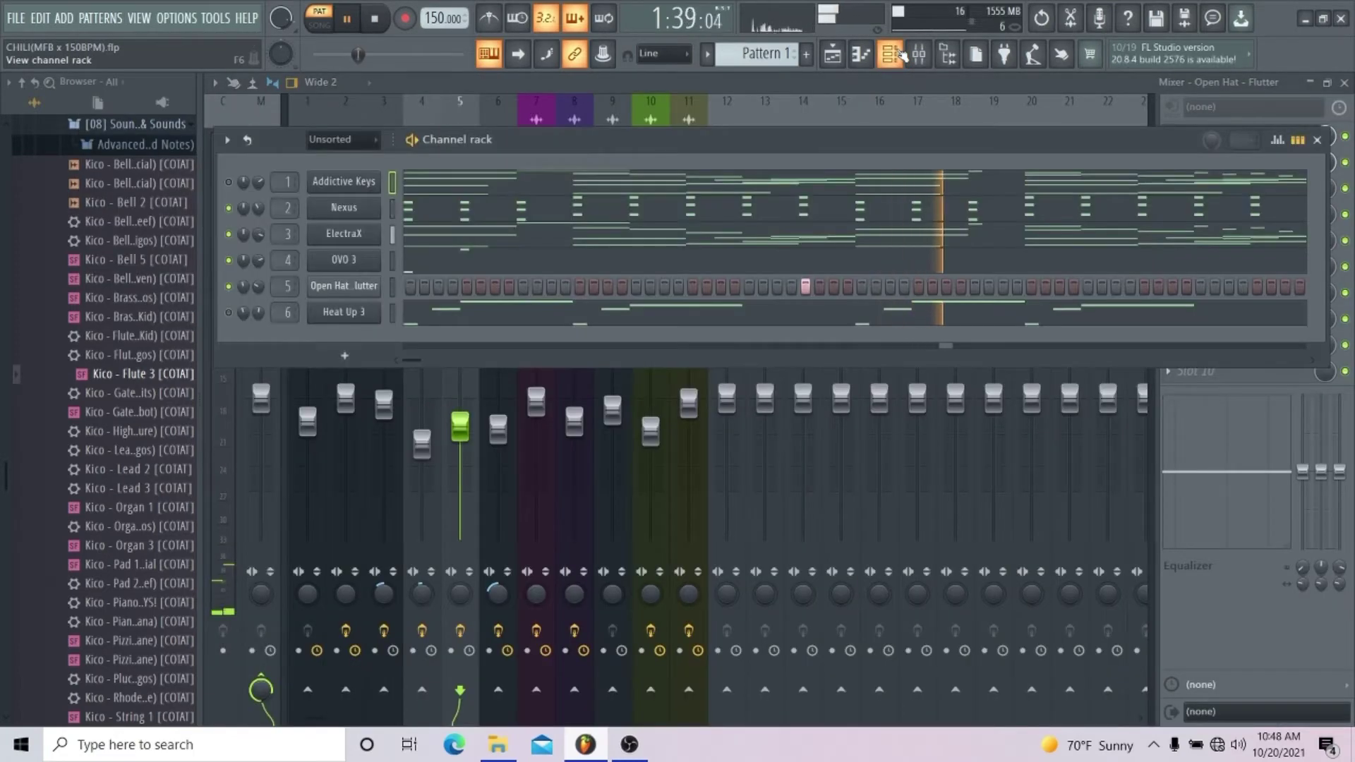
Step: Play the playlist arrangement of the rendered Pattern 1 audio clips in song mode
click(833, 55)
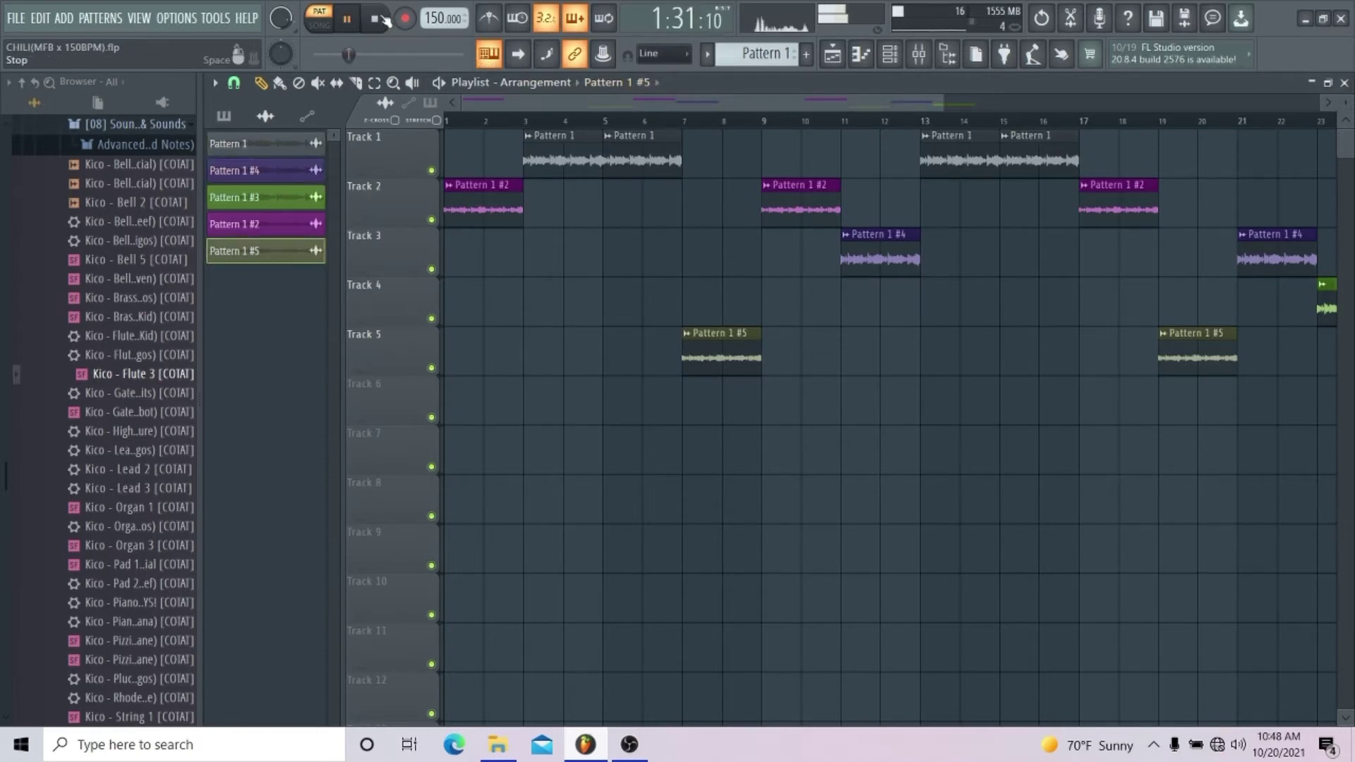
scroll(637, 120, down, 2)
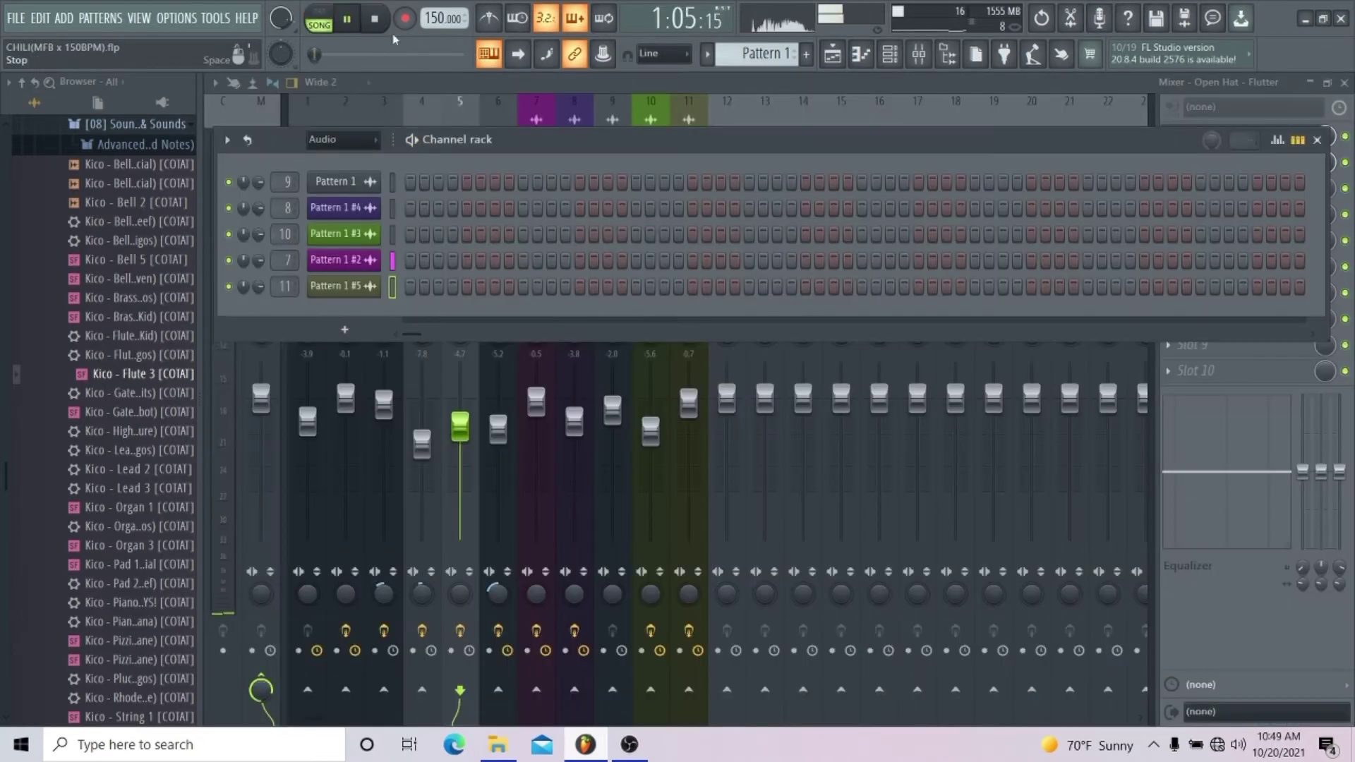
click(834, 55)
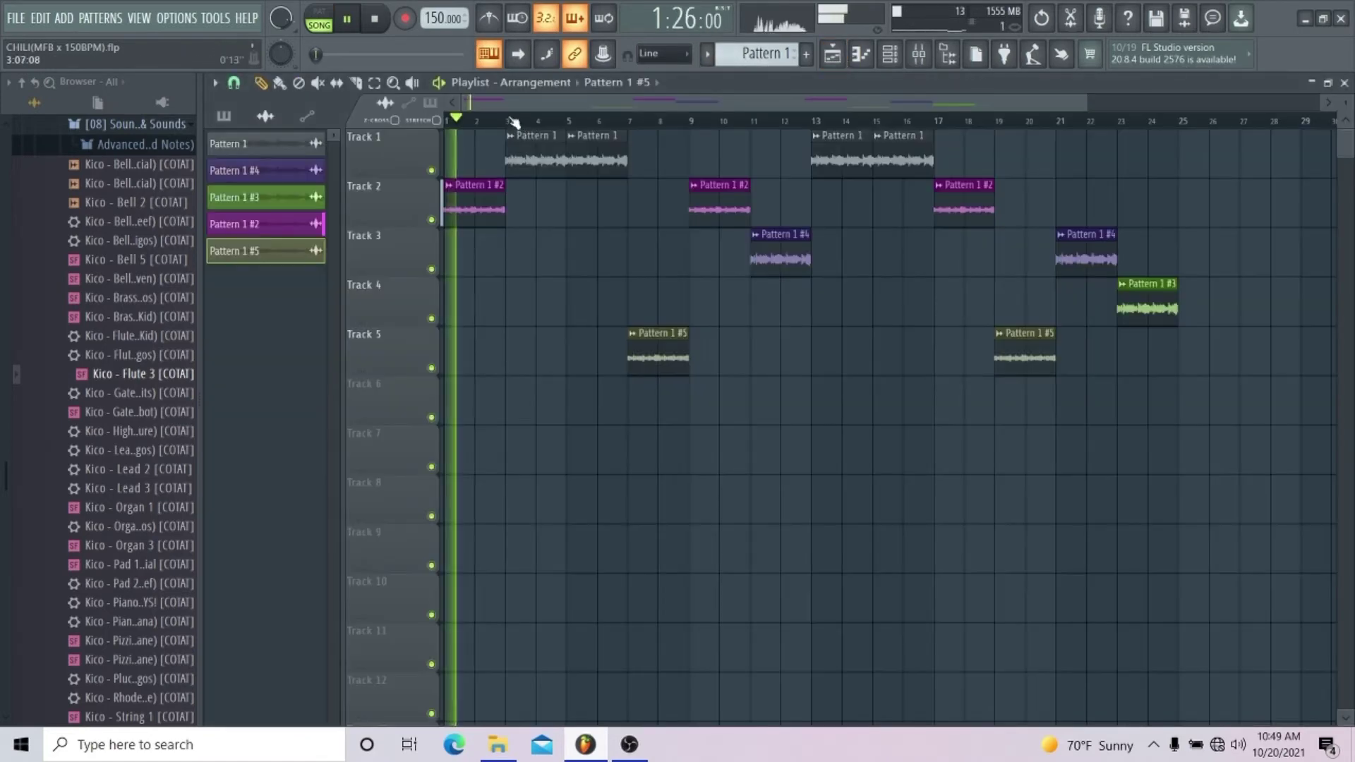
scroll(535, 99, up, 2)
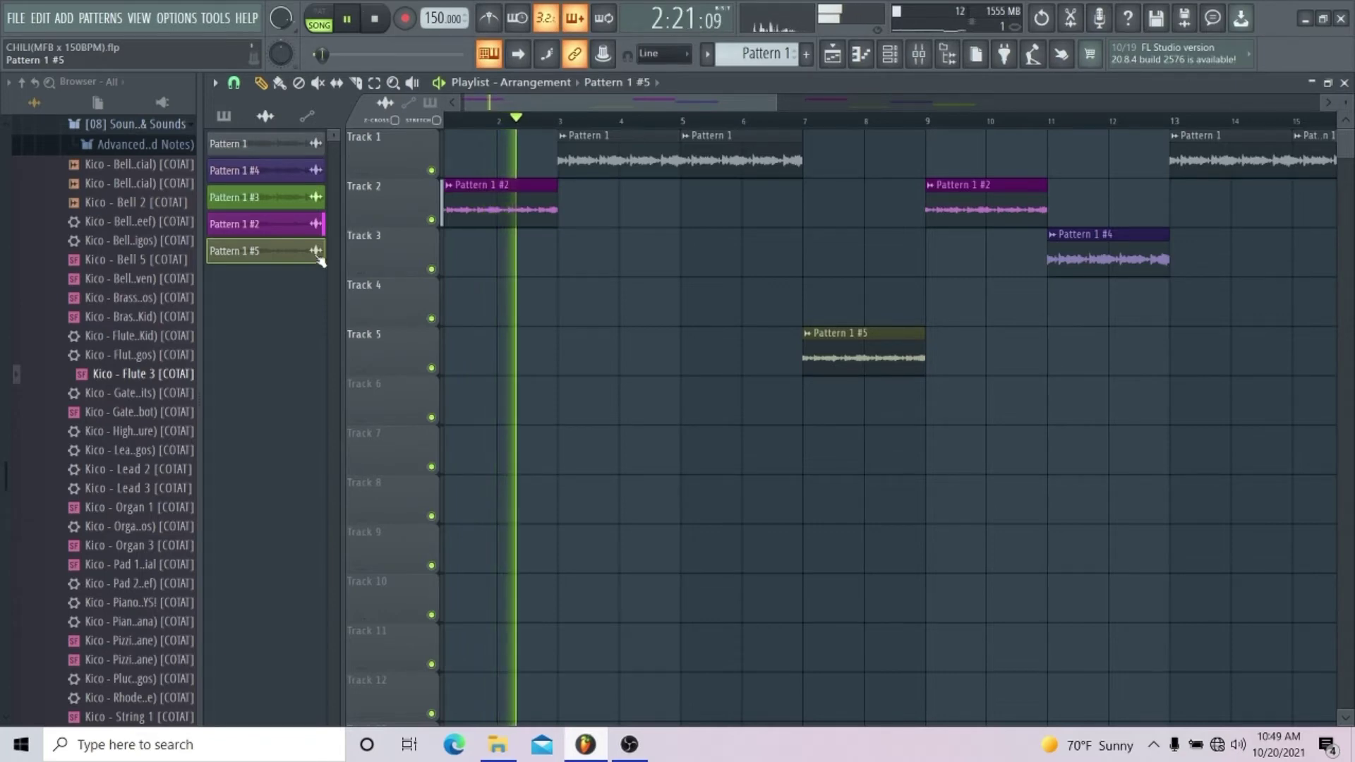
Step: Show the Make unique as sample option for the first Pattern 1 #2 clip in the playlist
right_click(454, 187)
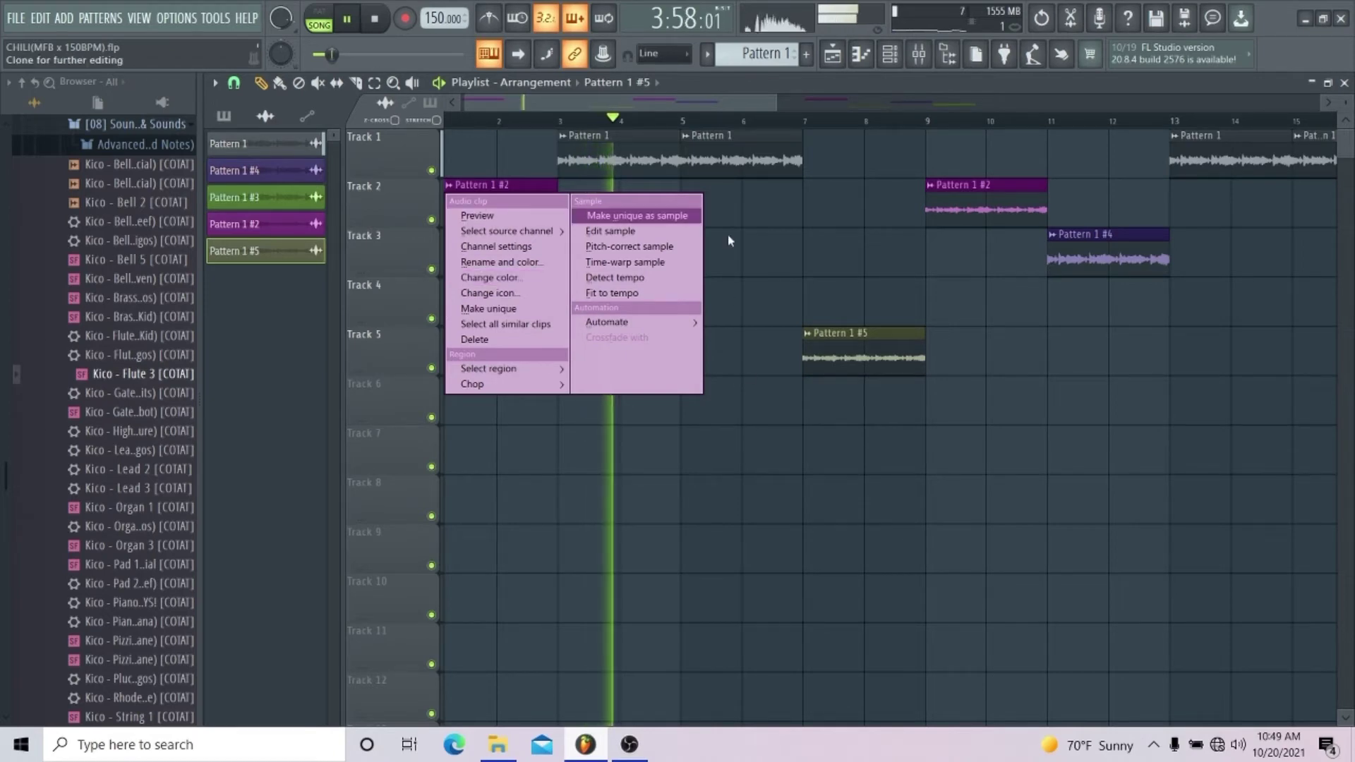
click(669, 101)
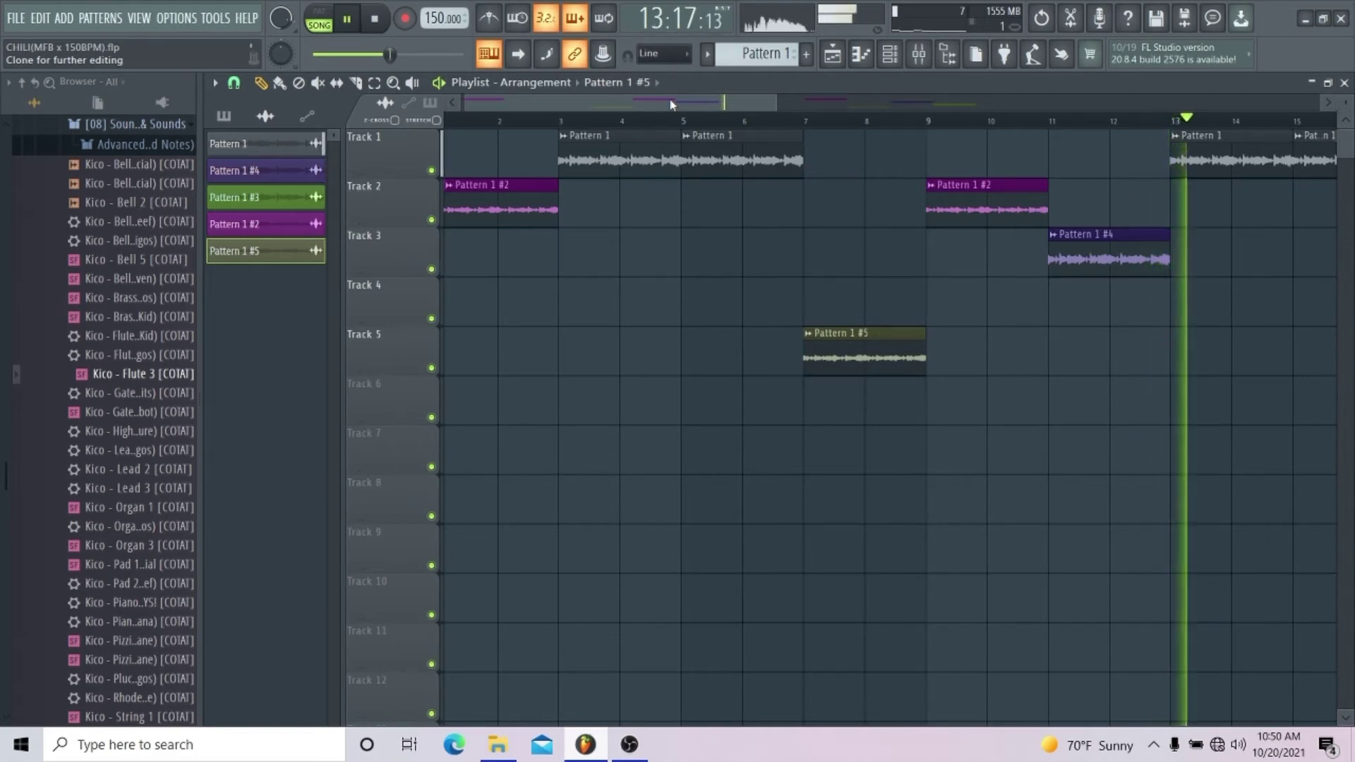
Step: Locate the Pattern 1 #5 clip in the arrangement and select its track in the mixer to show its effects
drag(669, 97, 702, 92)
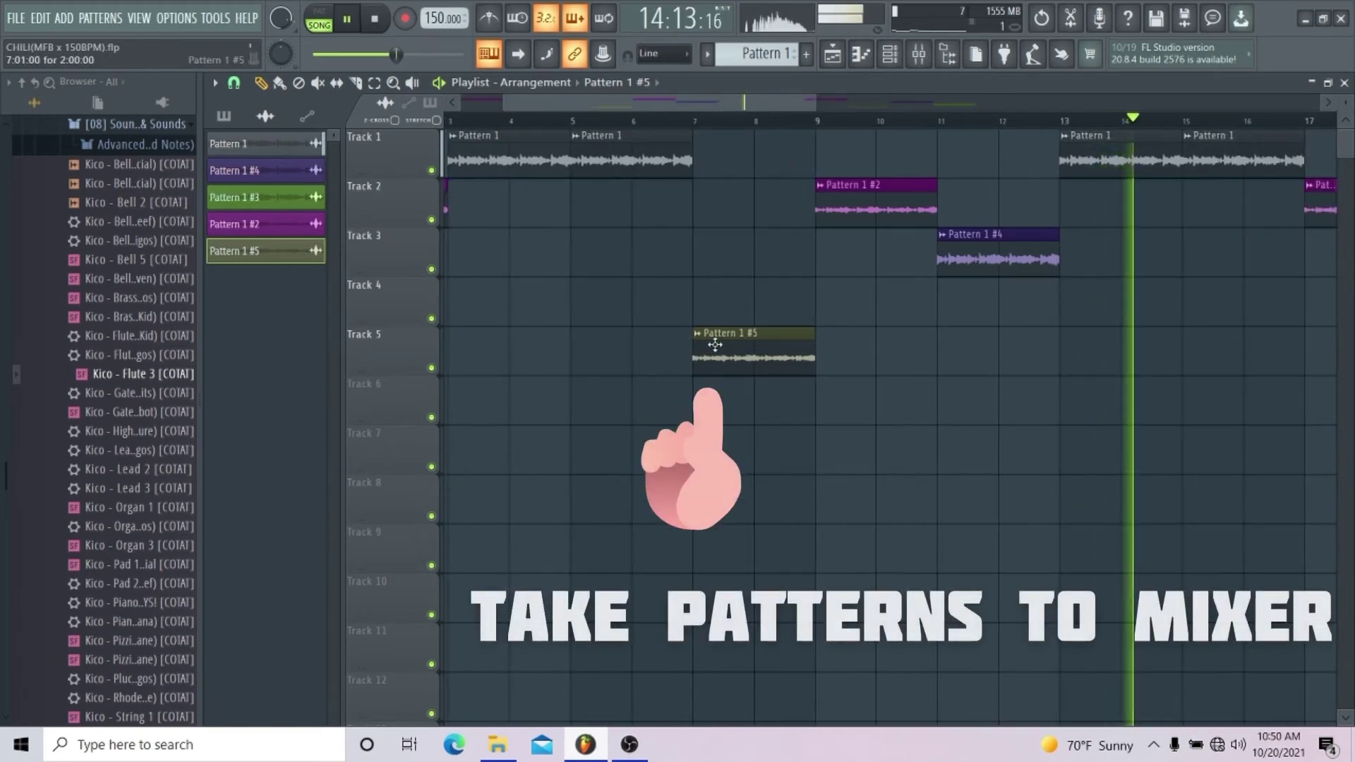
key(F9)
click(686, 212)
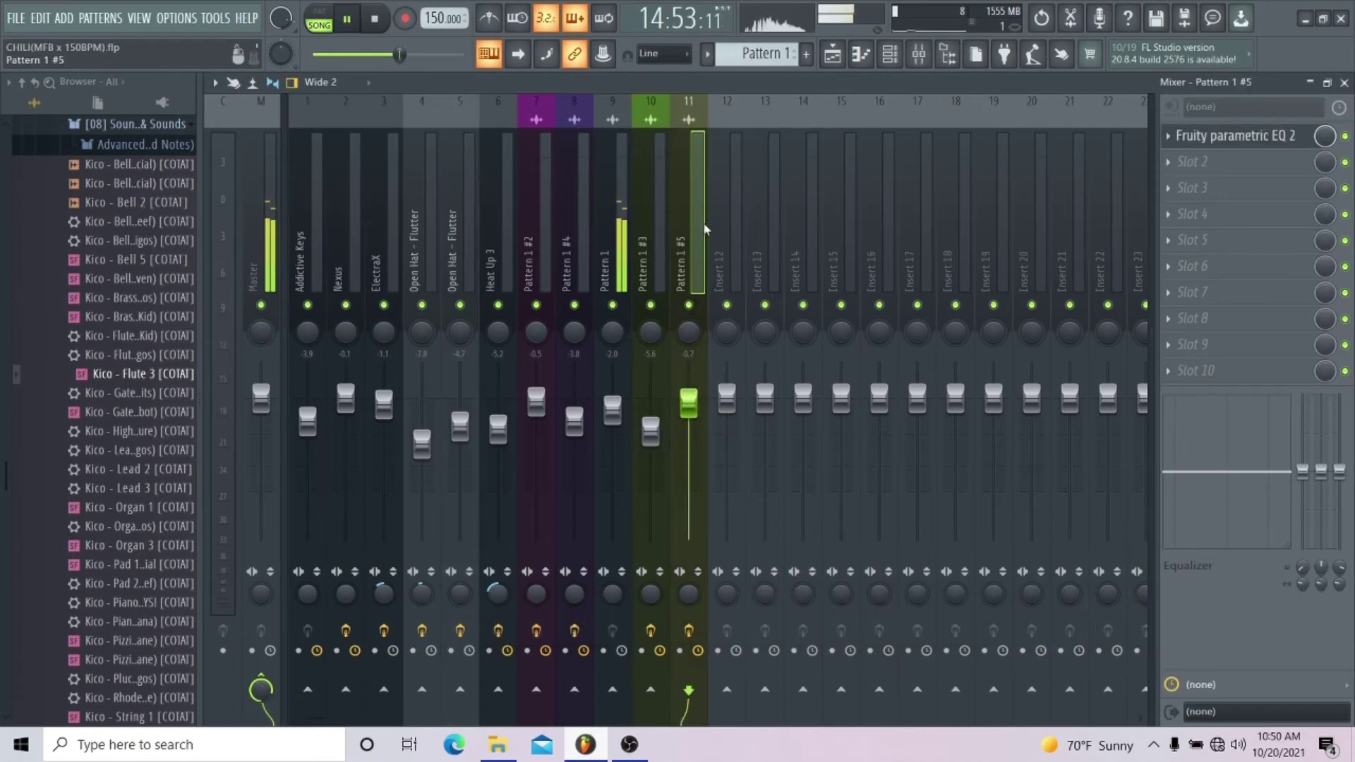
Step: Inspect the Fruity parametric EQ 2 curve on the Pattern 1 #5 mixer track, and select the Pattern 1 track
click(1208, 134)
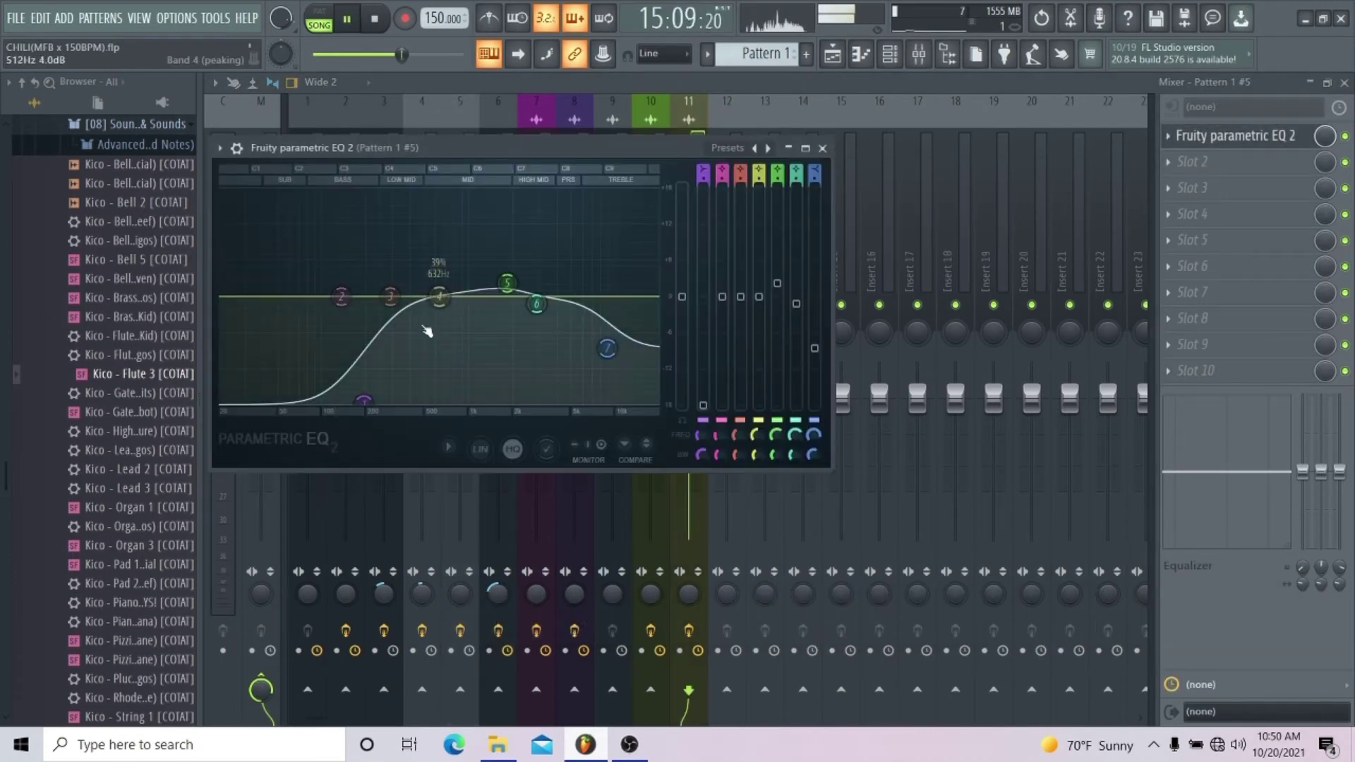
click(822, 149)
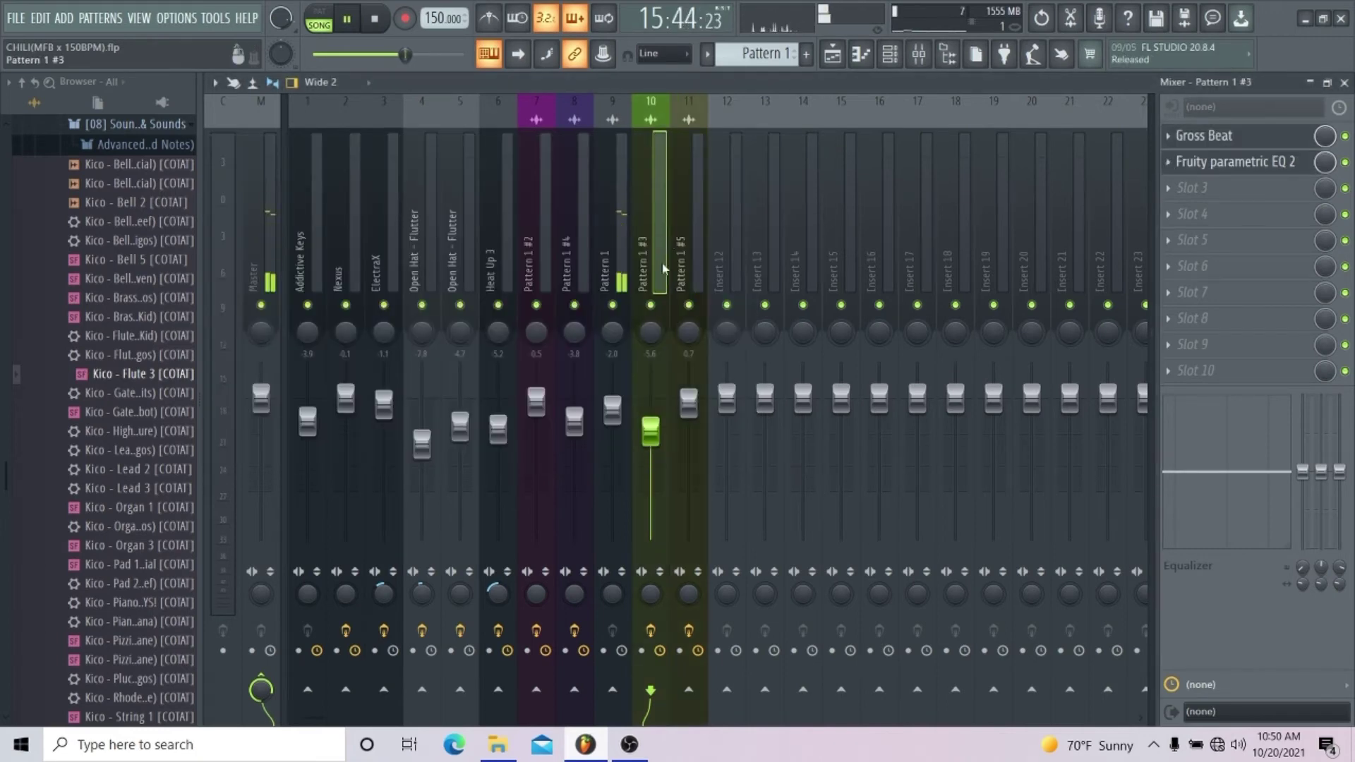
click(624, 258)
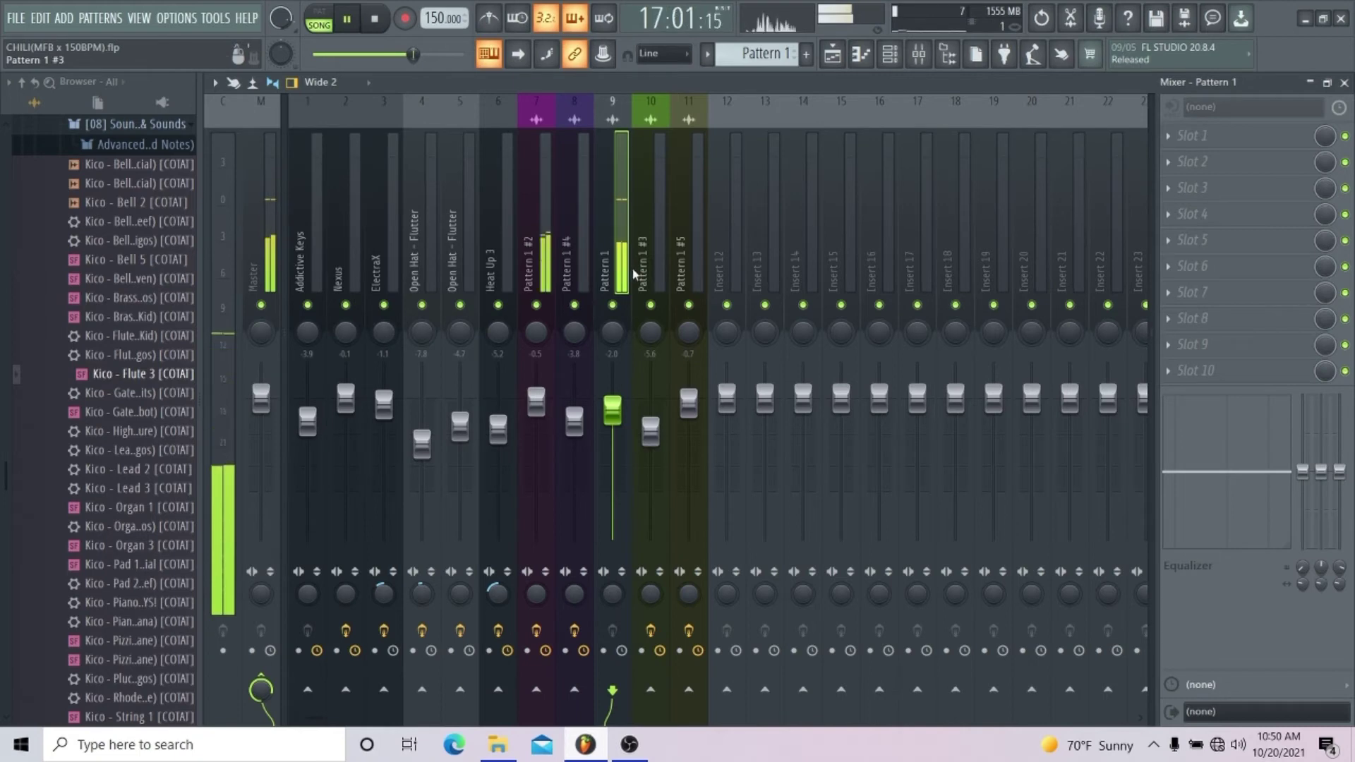
Step: Show the Fruity parametric EQ 2 curve on the Pattern 1 #2 mixer track
click(540, 266)
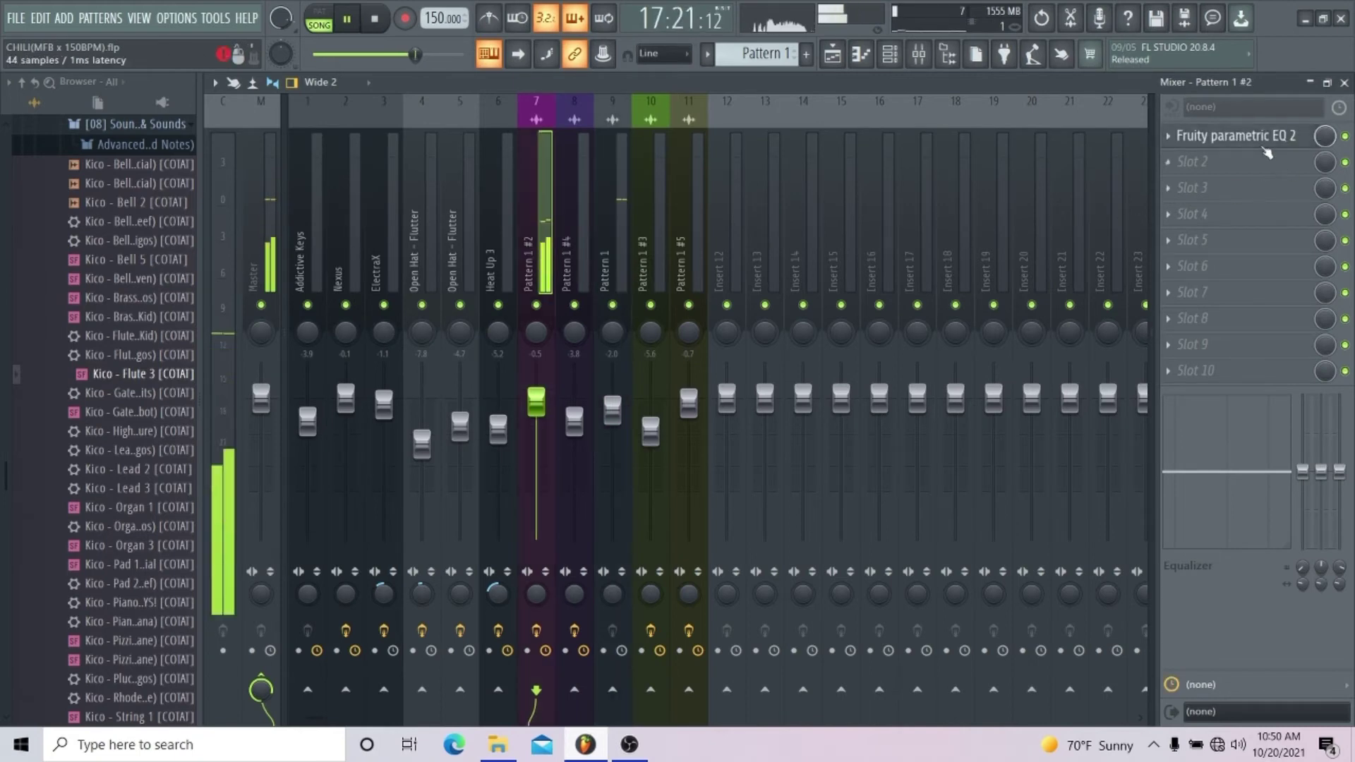
click(1267, 153)
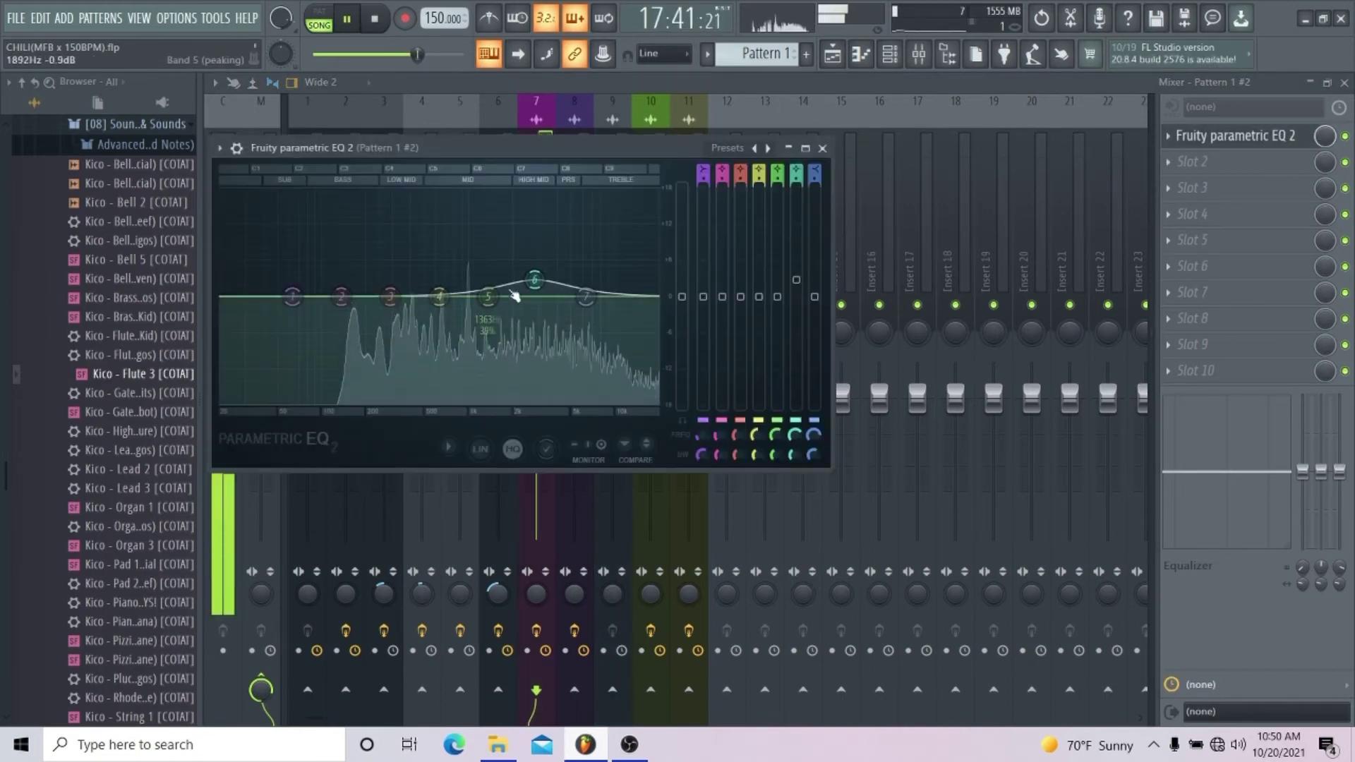
drag(538, 286, 549, 292)
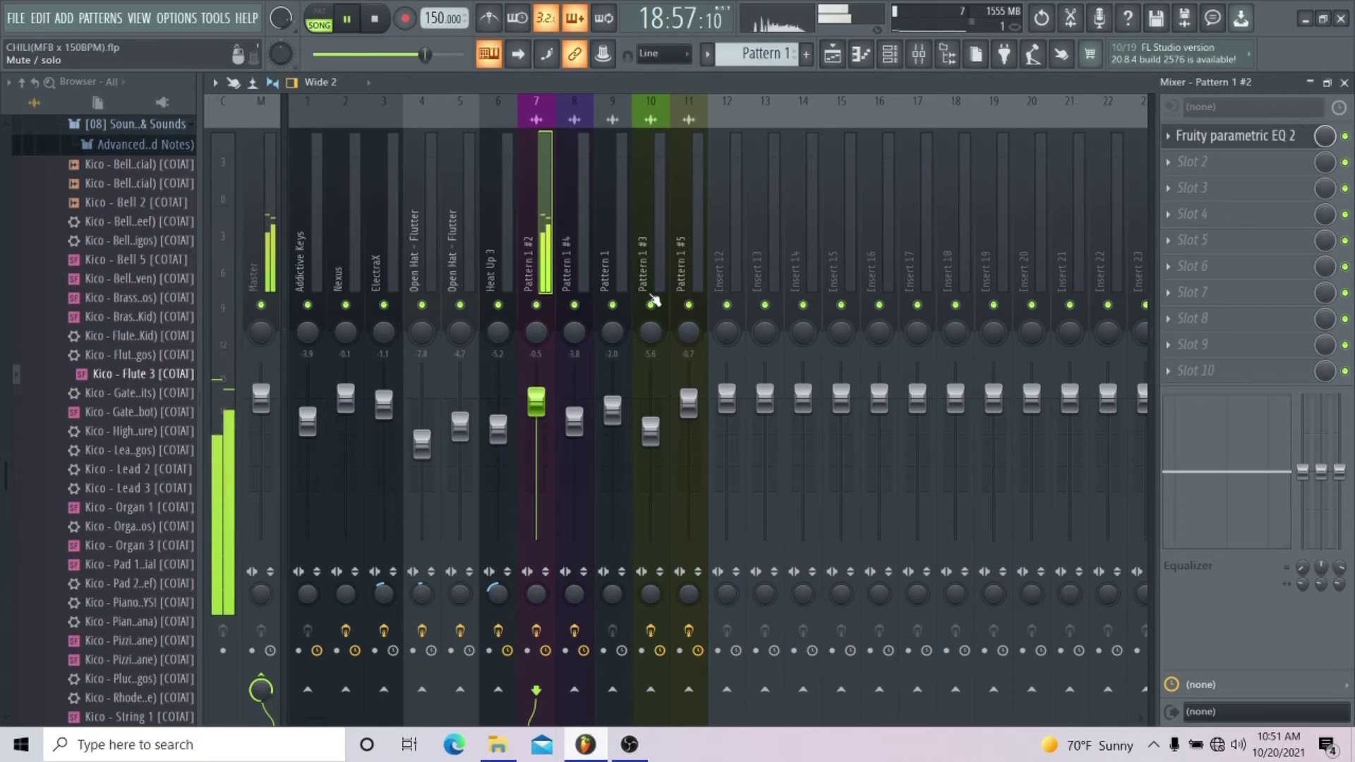
Step: Show the Pattern 1 #5 track's EQ curve again, and collapse the Soundfonts, Presets & Sounds folder in the browser
click(696, 278)
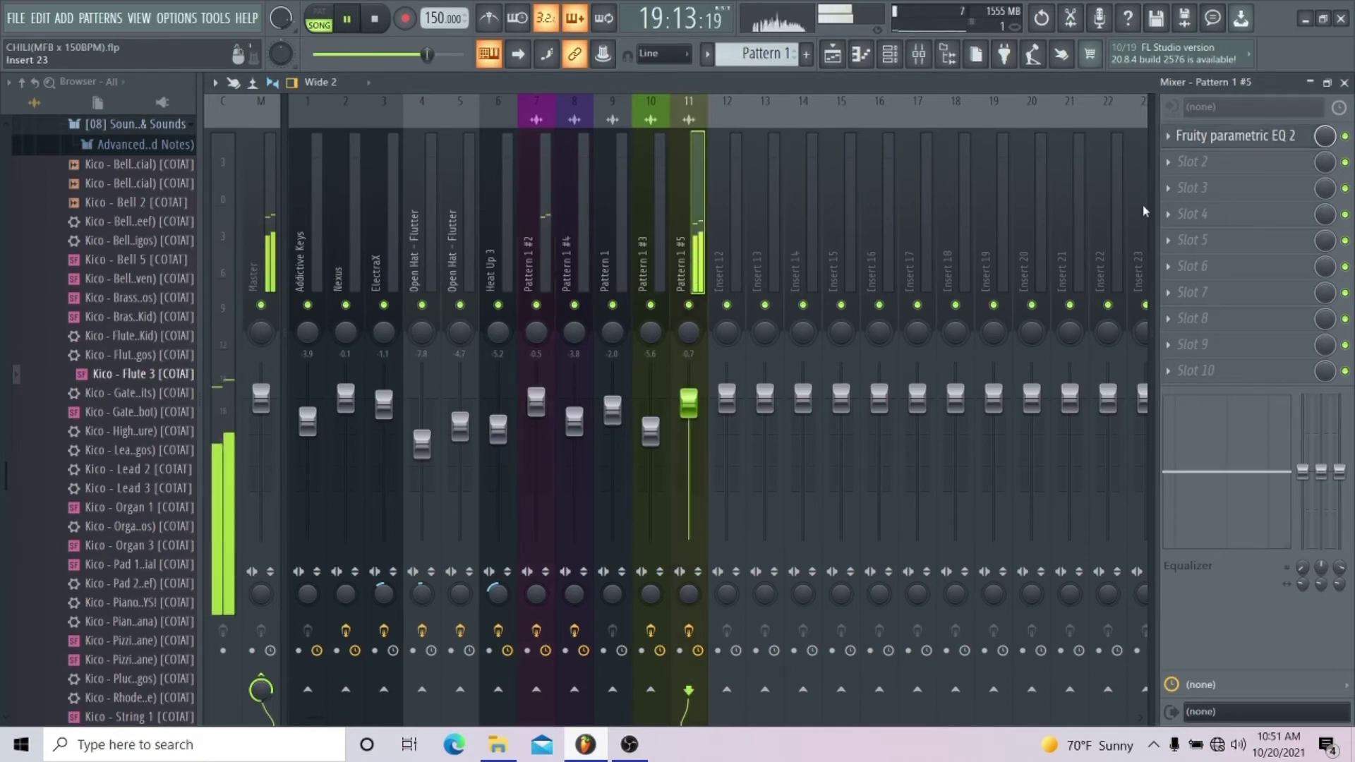
click(1220, 147)
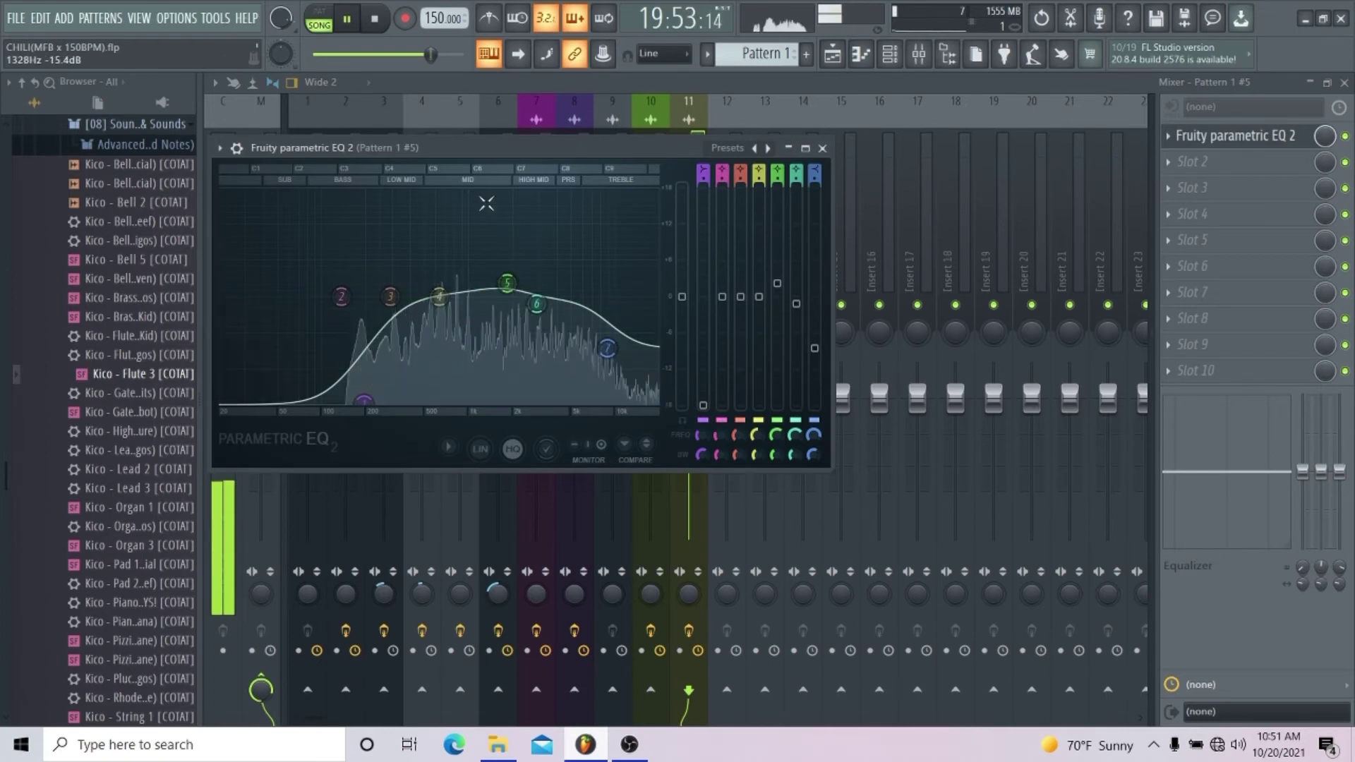
key(Escape)
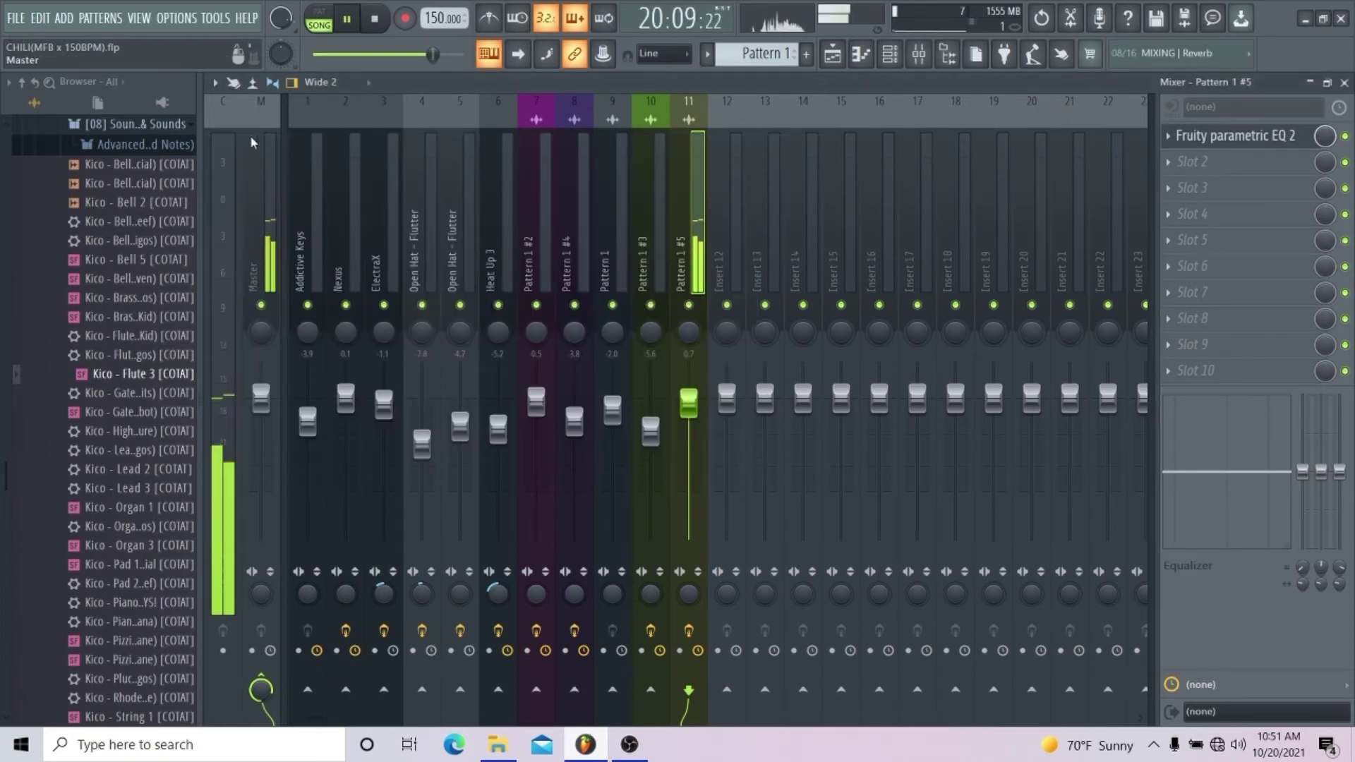
click(151, 128)
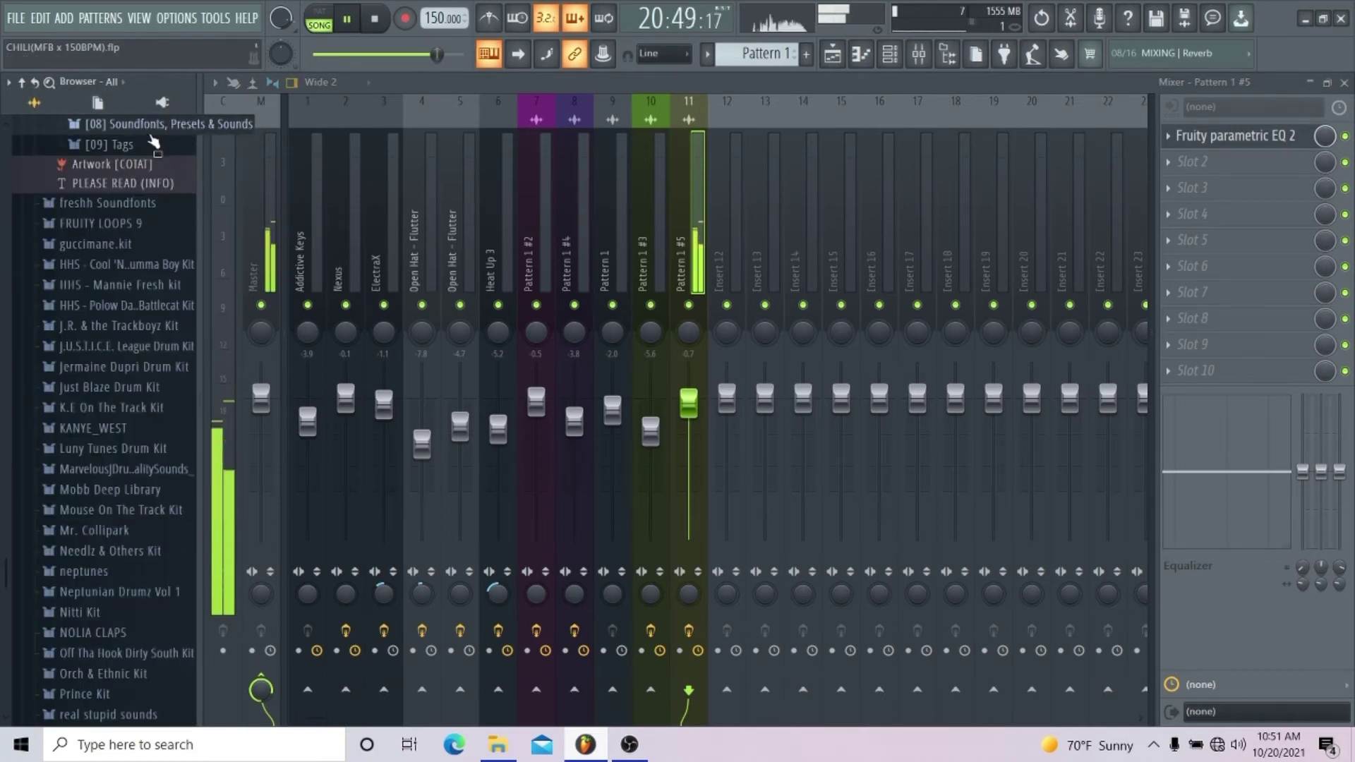
Step: Select the 1/2 Speed time preset in Gross Beat on the Pattern 1 #4 track, and show the track's Fruity parametric EQ 2 curve
click(577, 281)
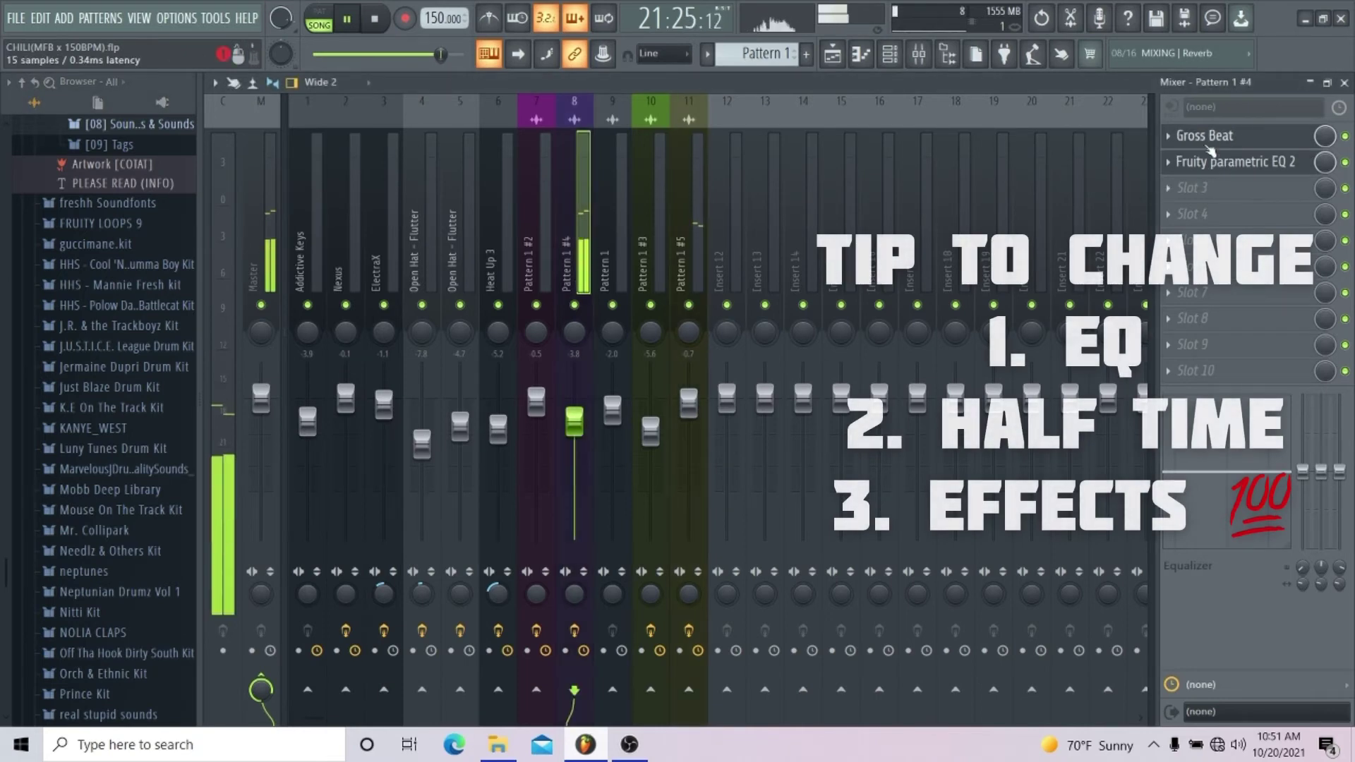
click(1208, 145)
click(403, 410)
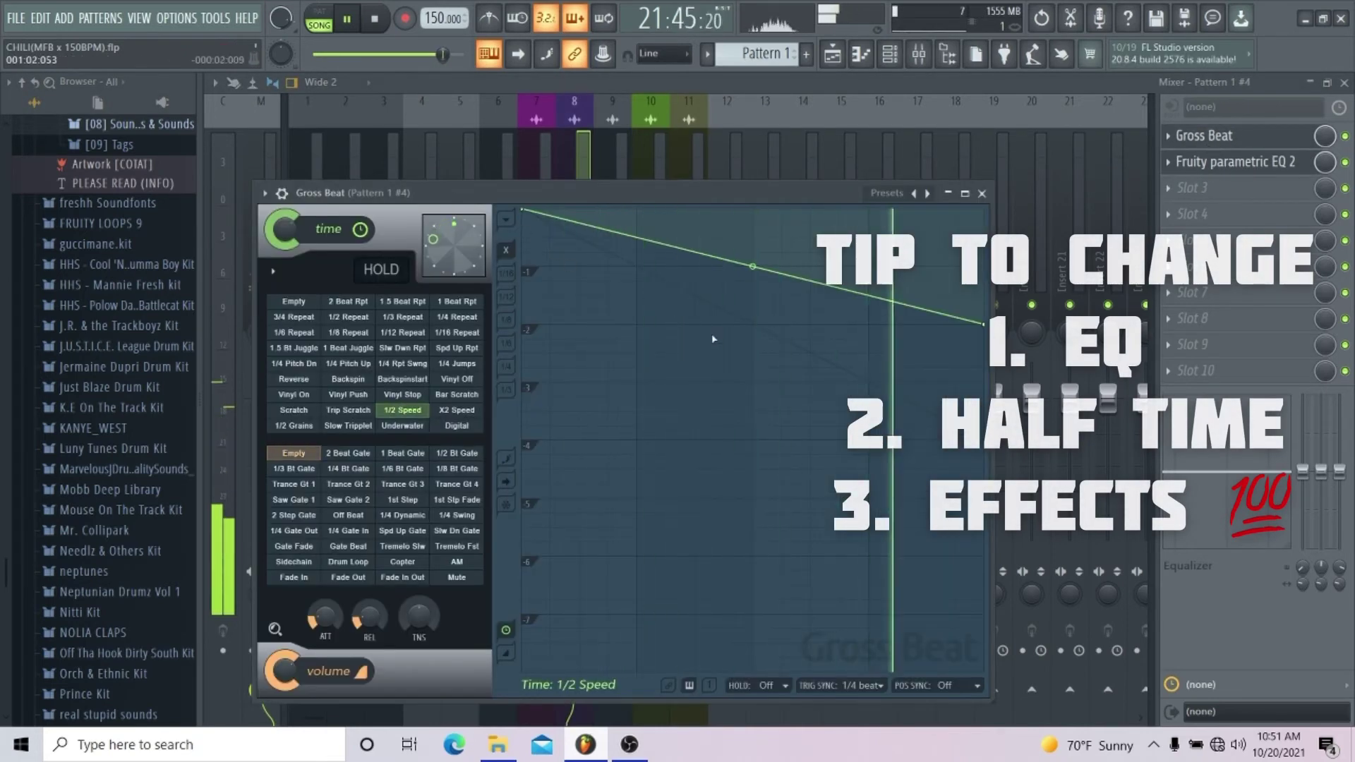
click(982, 193)
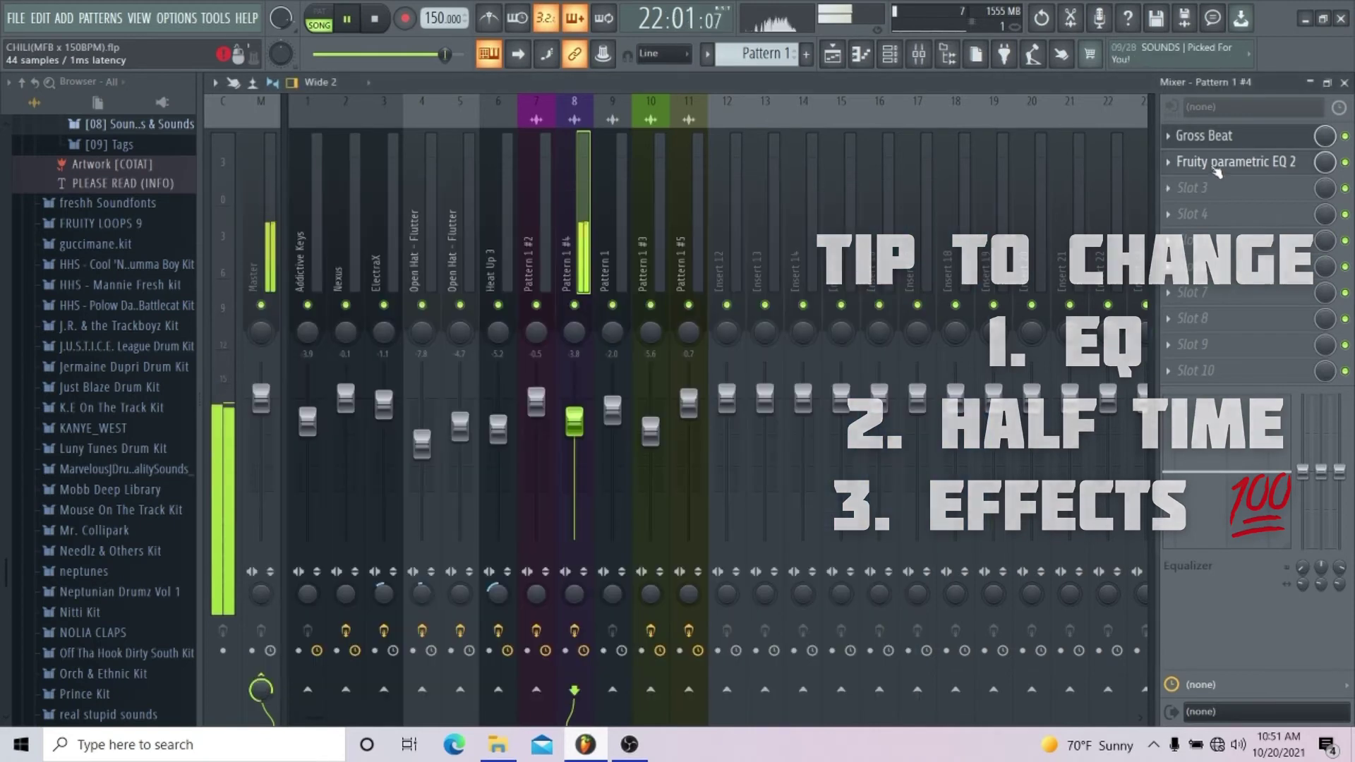
click(1235, 162)
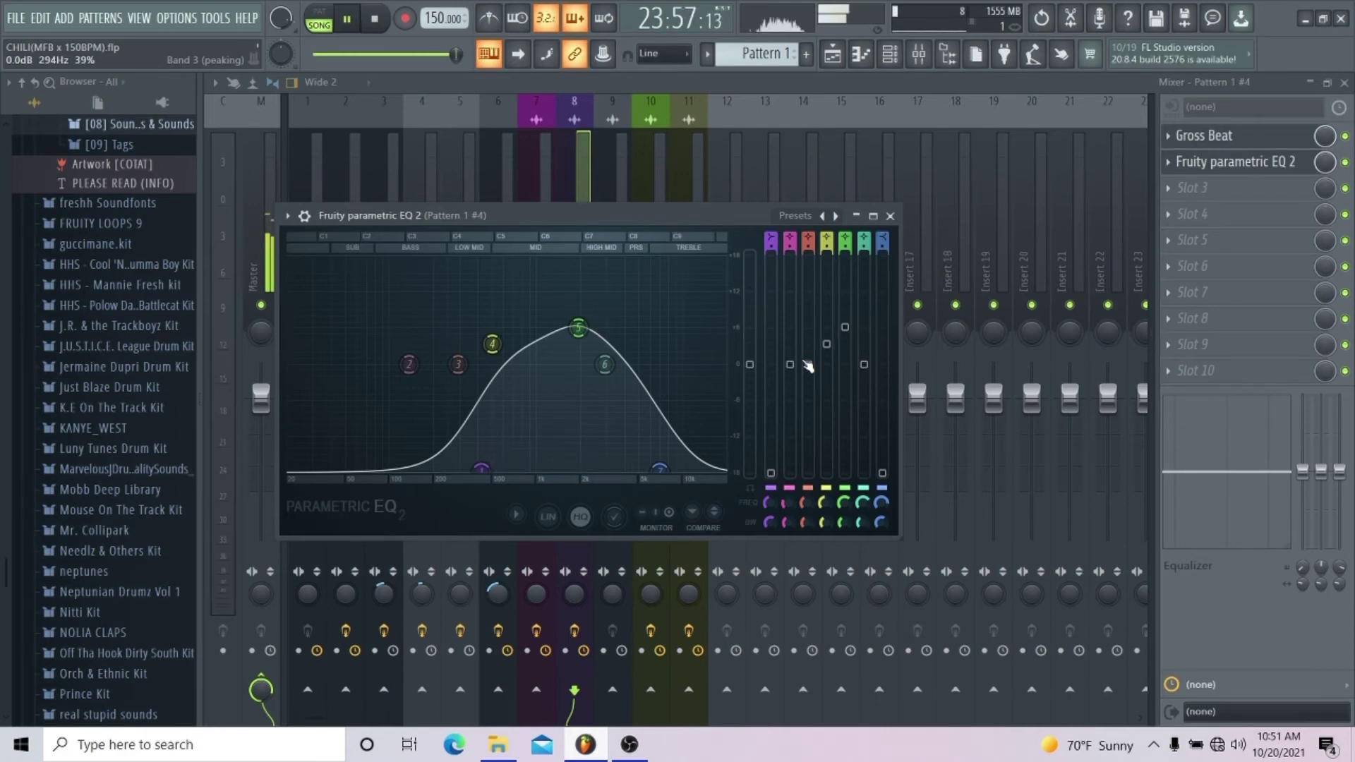
click(833, 55)
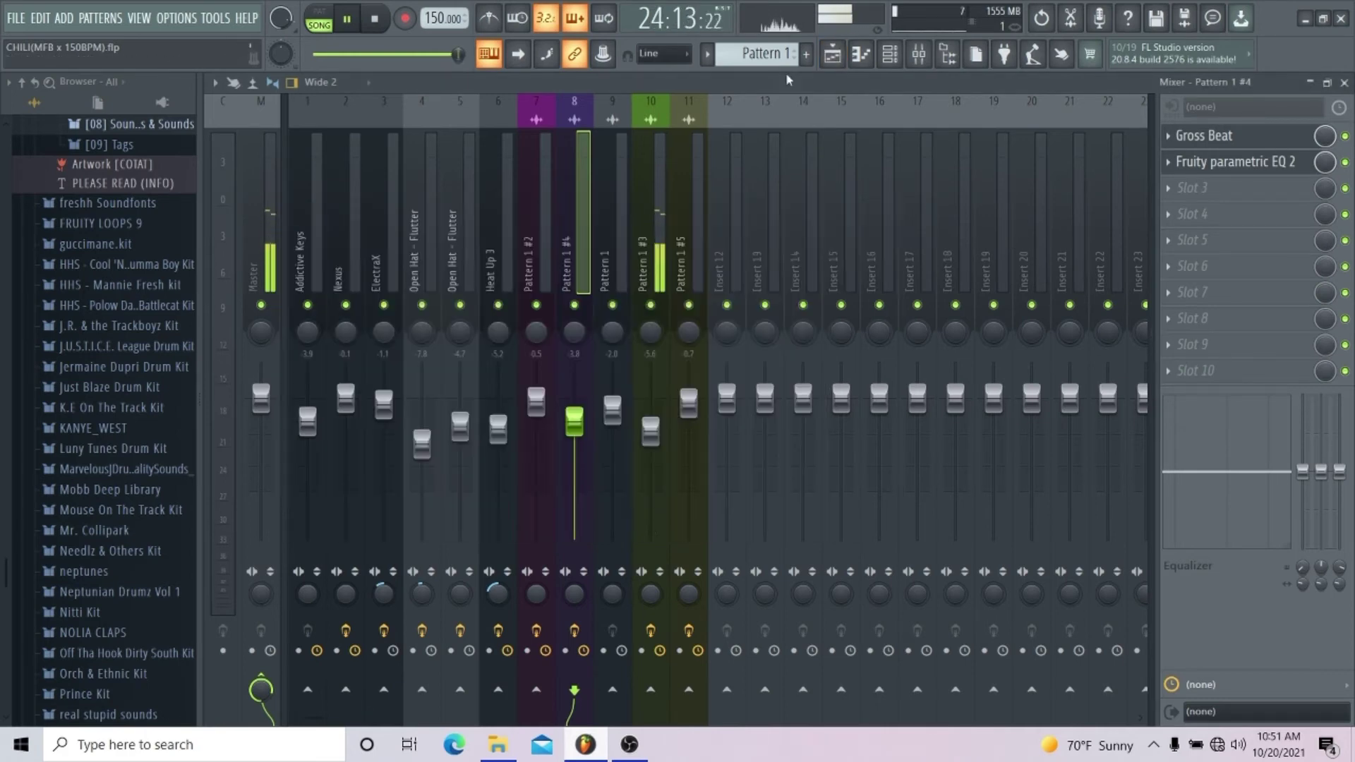
Step: Show the Gross Beat time pattern and the Fruity parametric EQ 2 curve on the Pattern 1 #3 mixer track
click(664, 259)
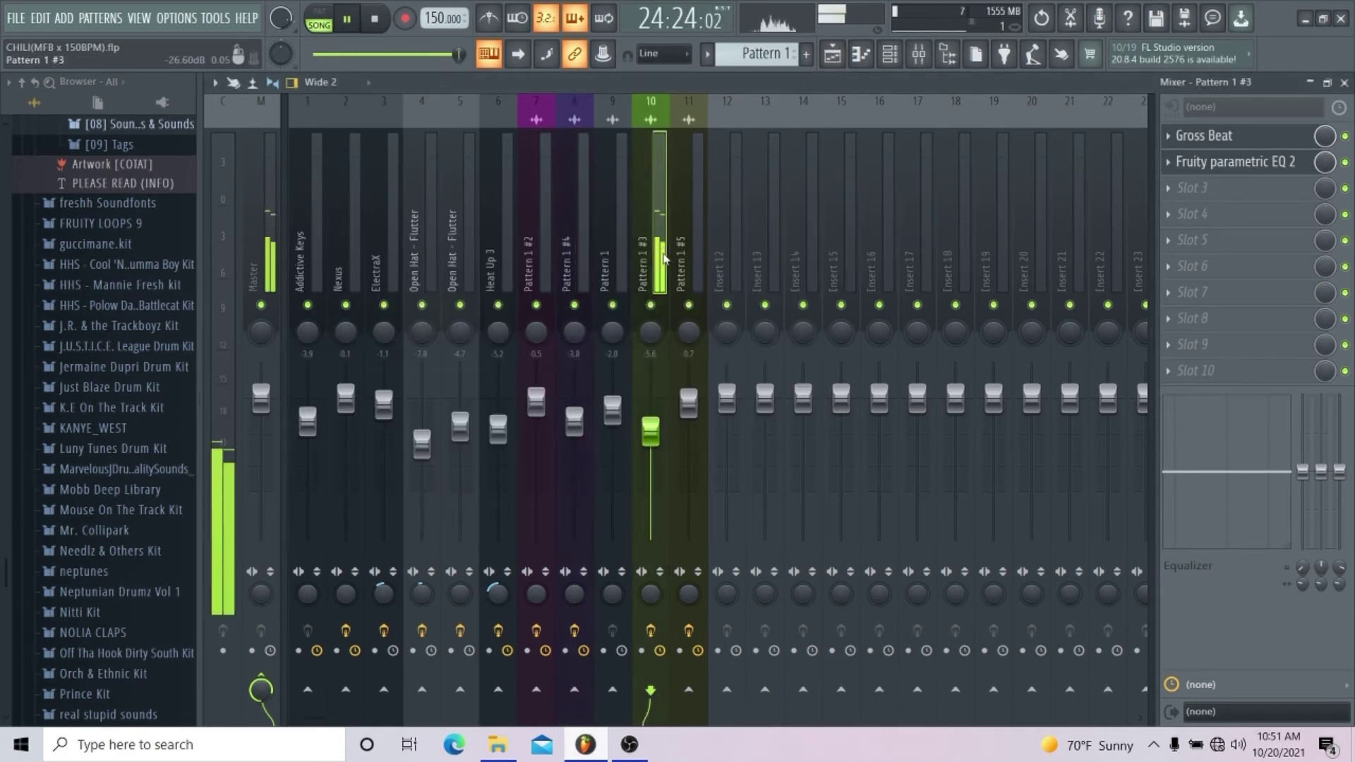
click(1248, 164)
click(1244, 165)
click(1233, 139)
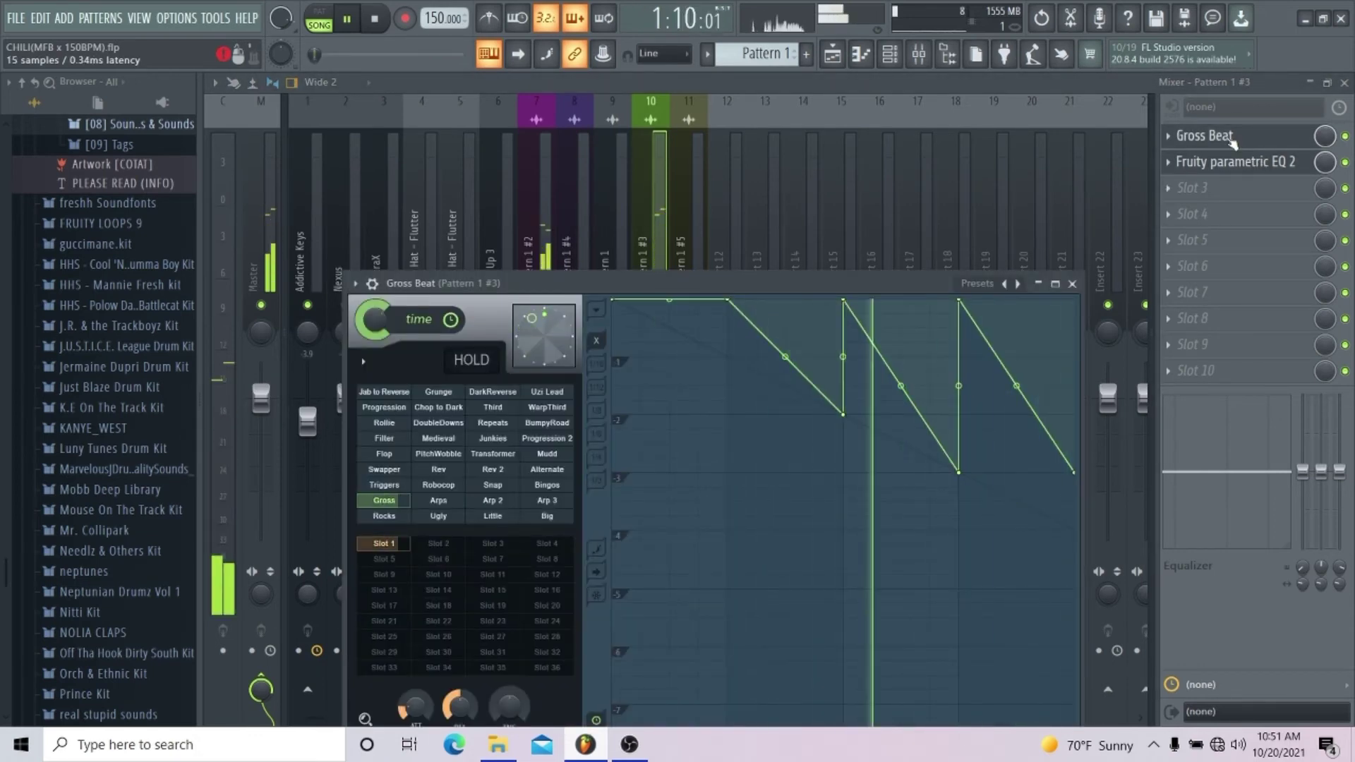
click(1228, 140)
click(1232, 163)
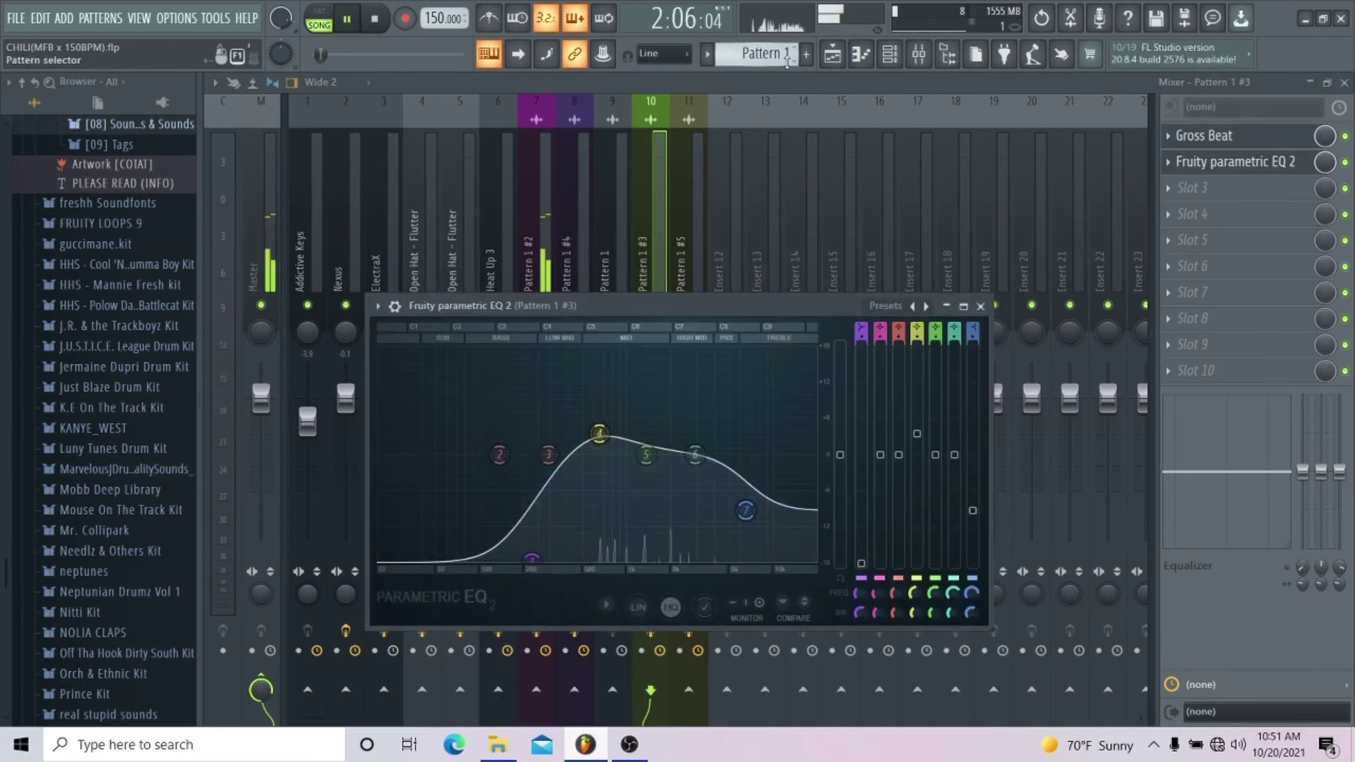
Step: Review the whole clip arrangement in the playlist and the original Pattern 1 layers in the channel rack
click(834, 55)
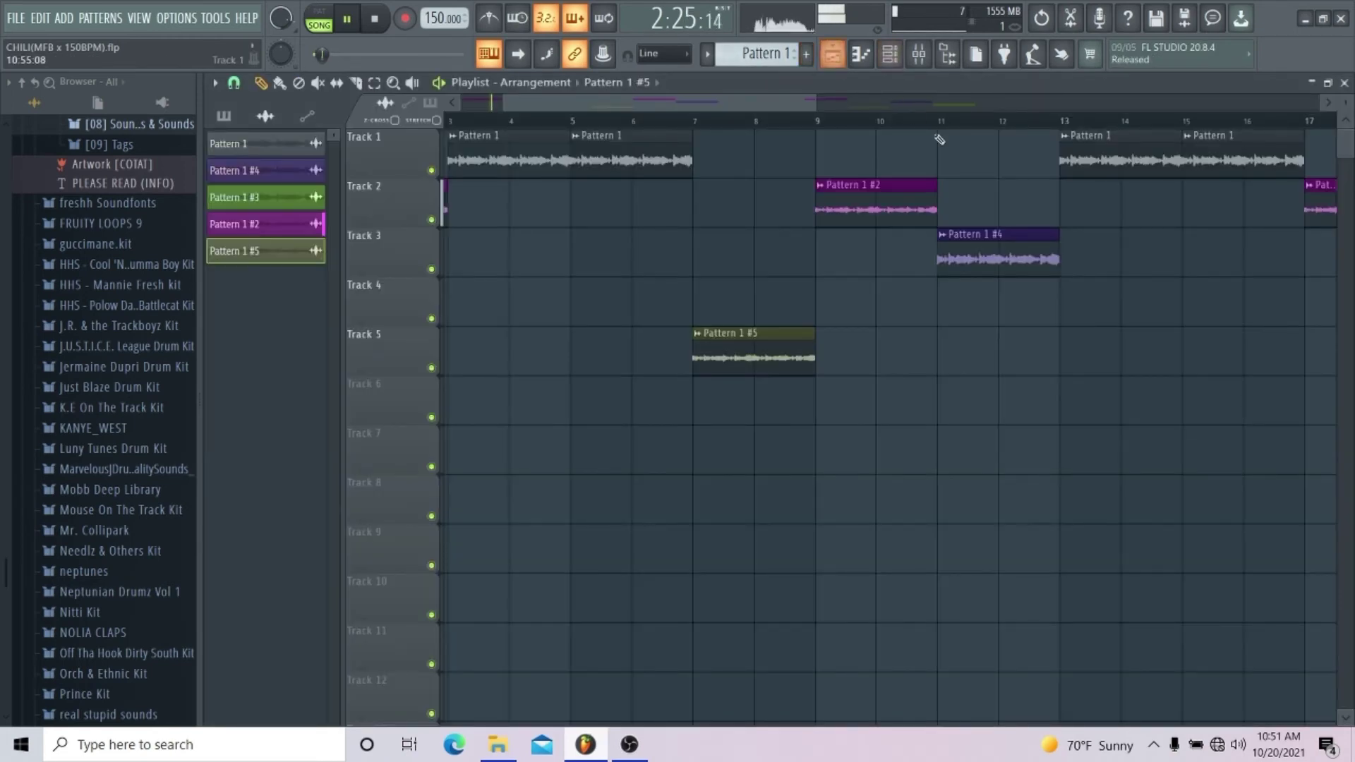
scroll(739, 104, down, 4)
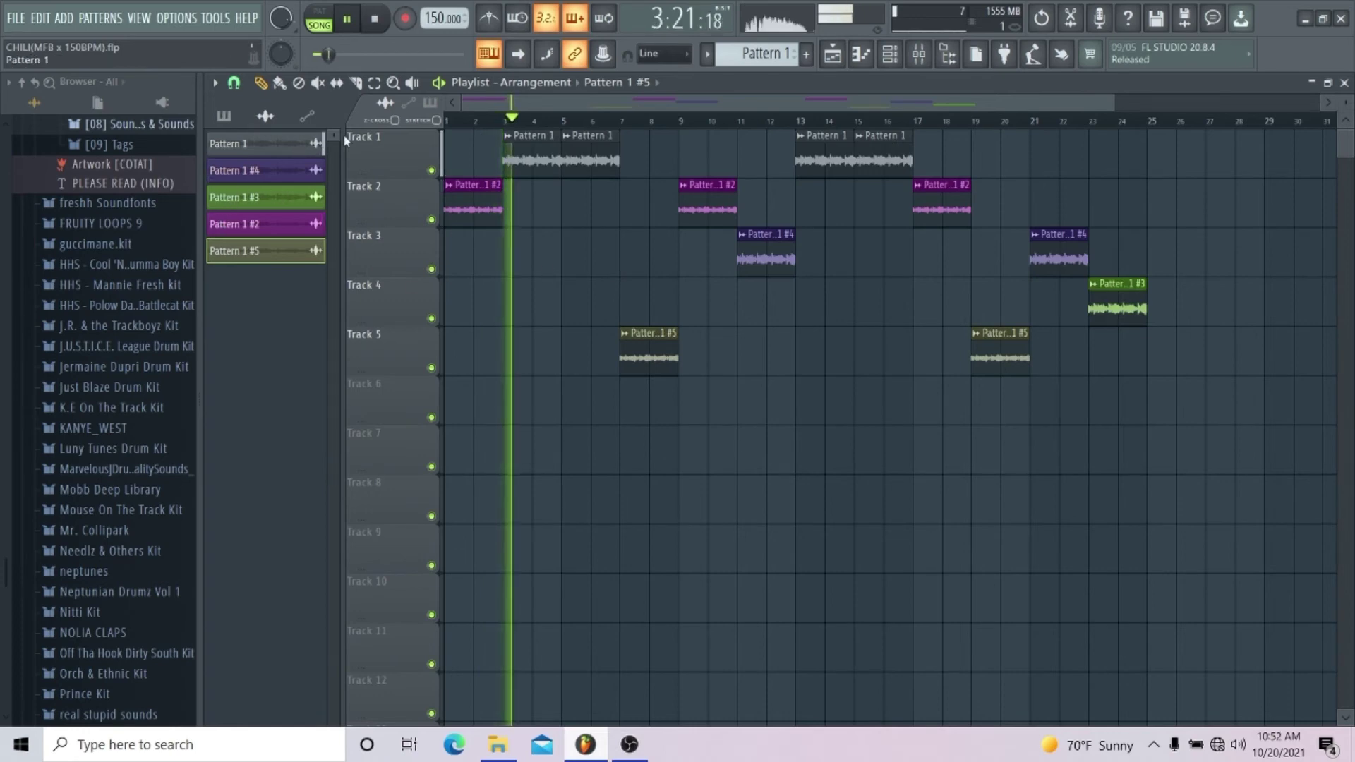
click(917, 57)
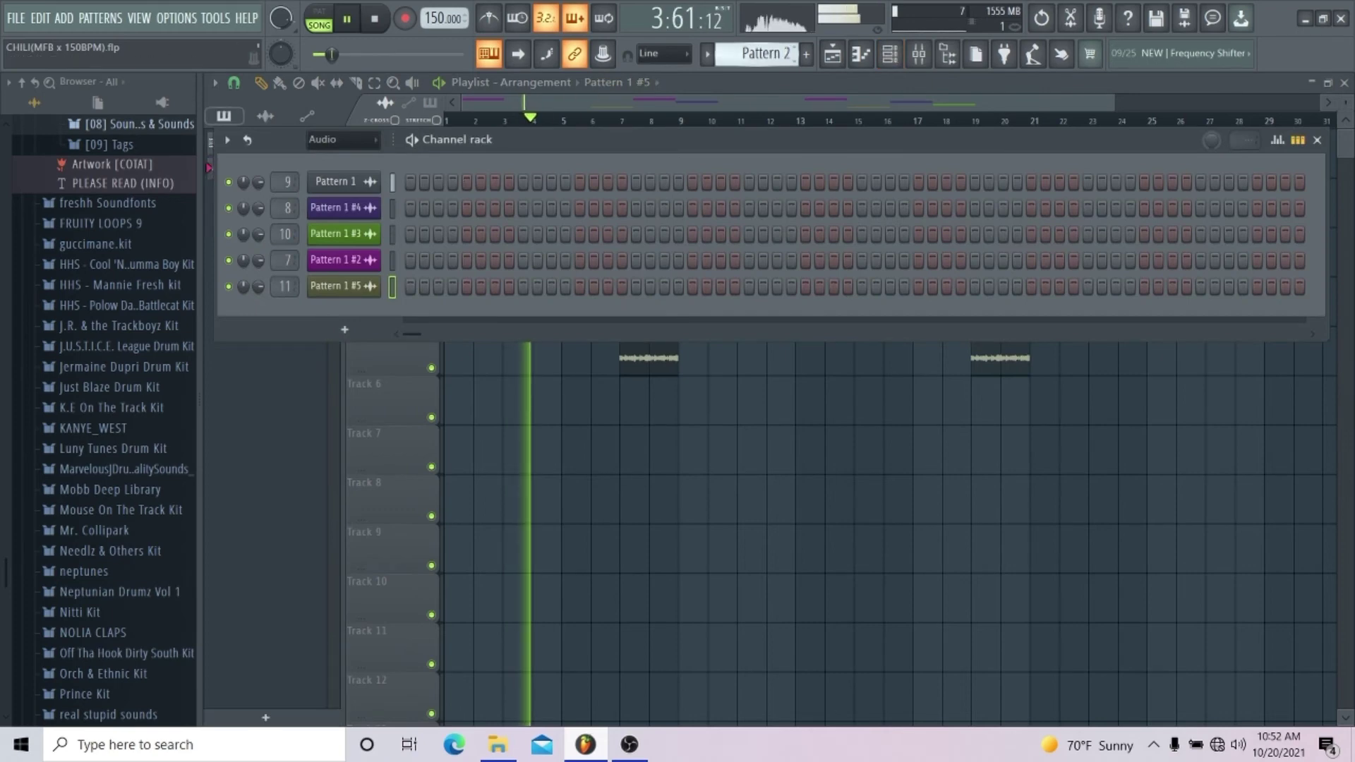
scroll(342, 139, down, 1)
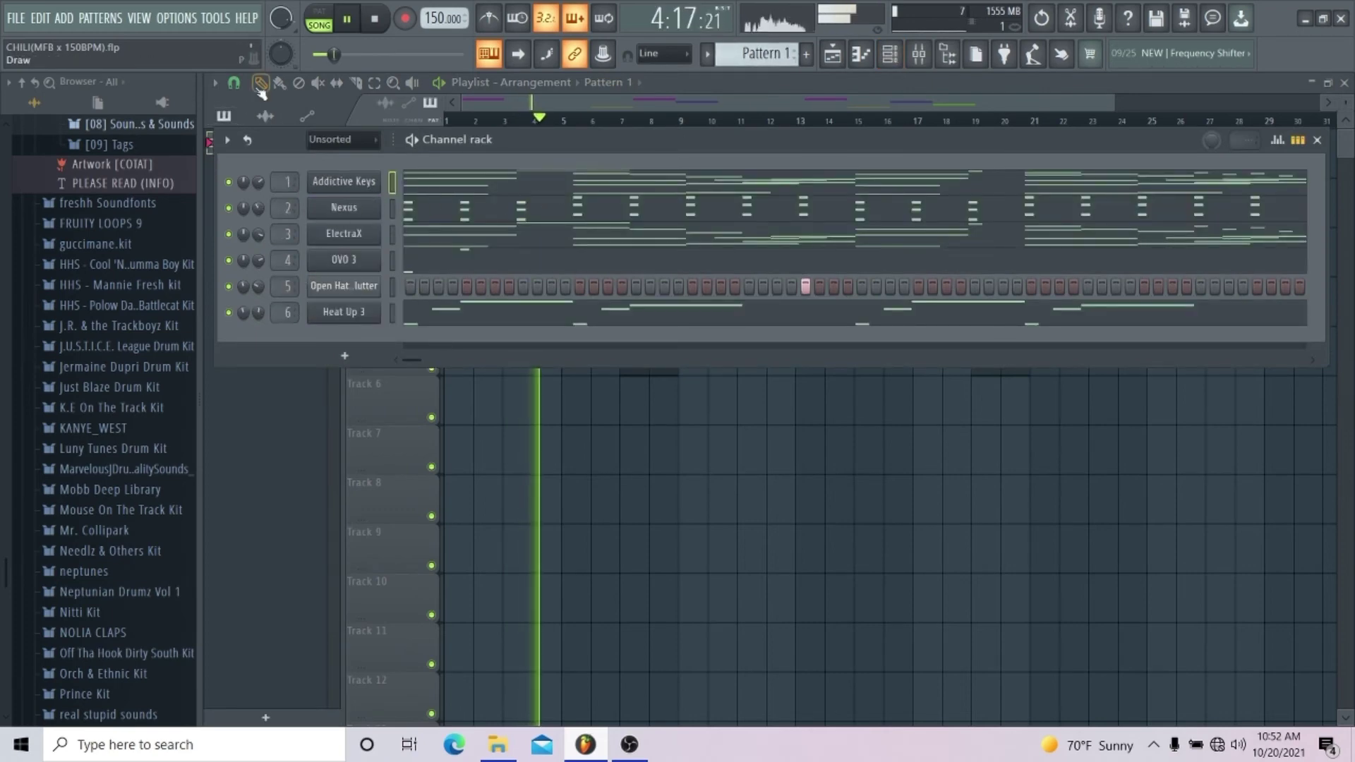
click(837, 62)
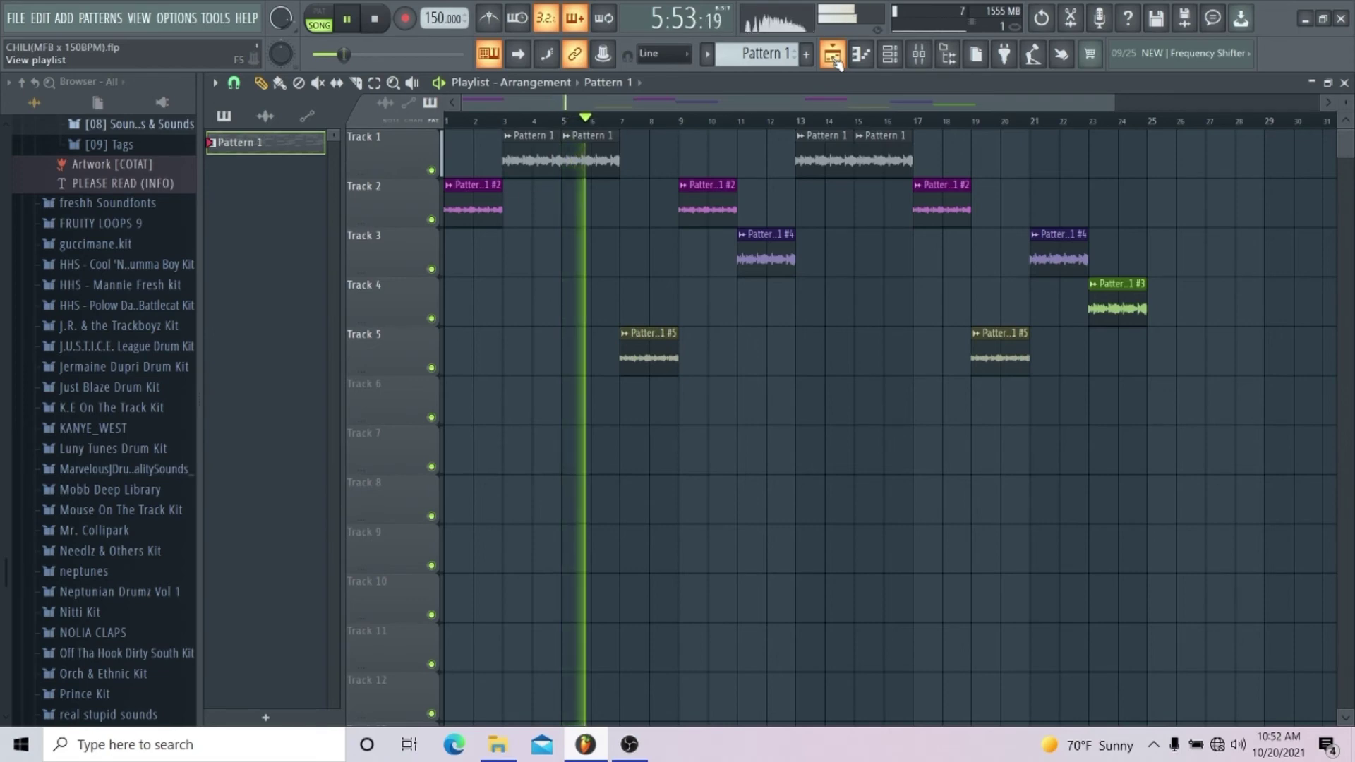
Step: Compare the effect slots of the Pattern 1 and Pattern 1 #5 tracks in the mixer during playback
click(918, 54)
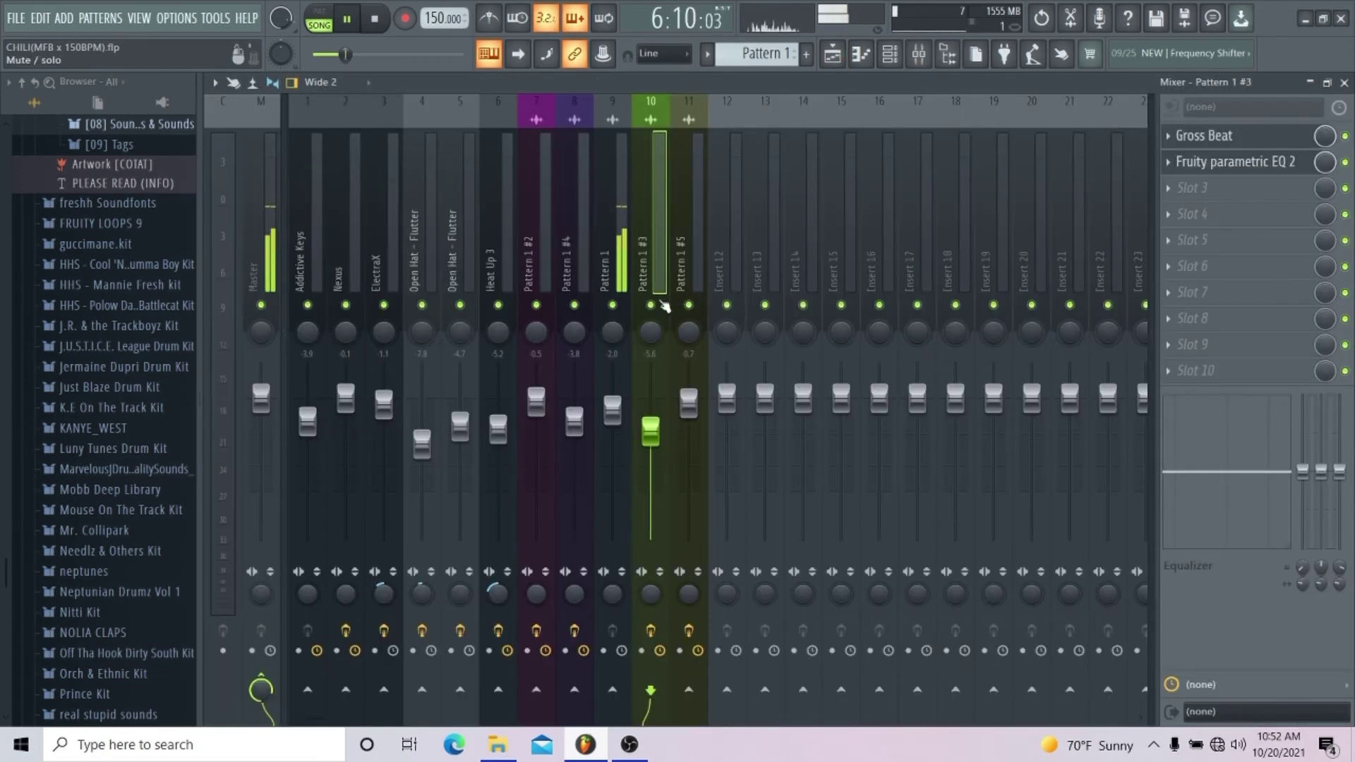
click(615, 281)
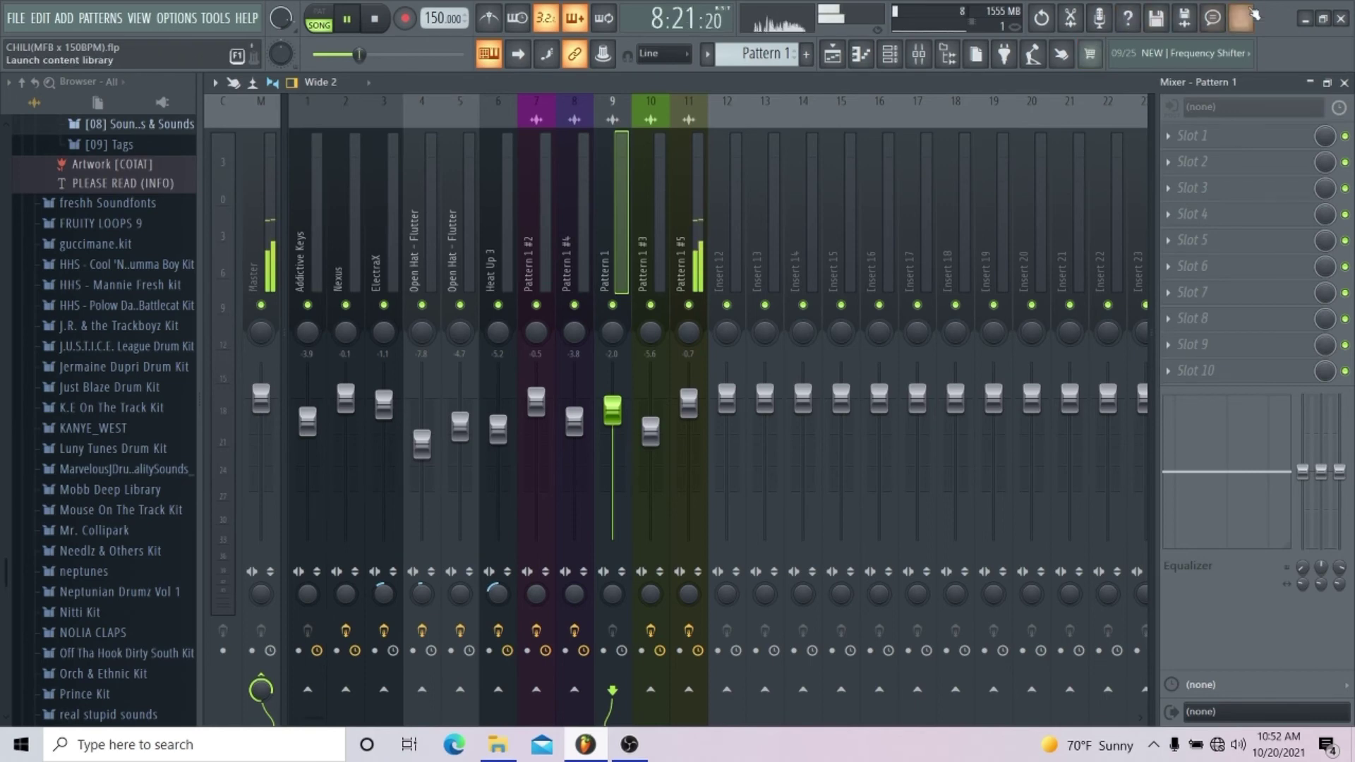
click(699, 268)
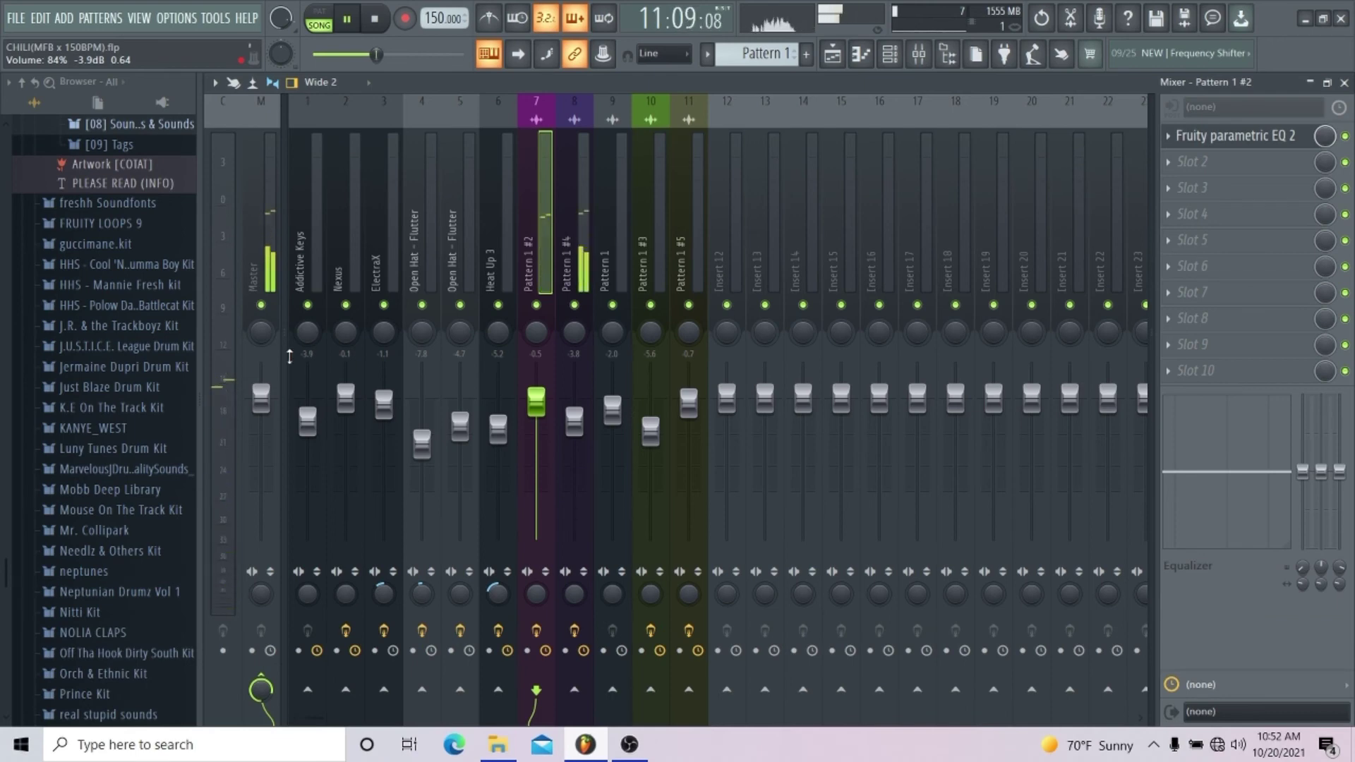
Step: Show the Fruity parametric EQ 2 curve and the Gross Beat settings on the Pattern 1 #4 mixer track
click(591, 249)
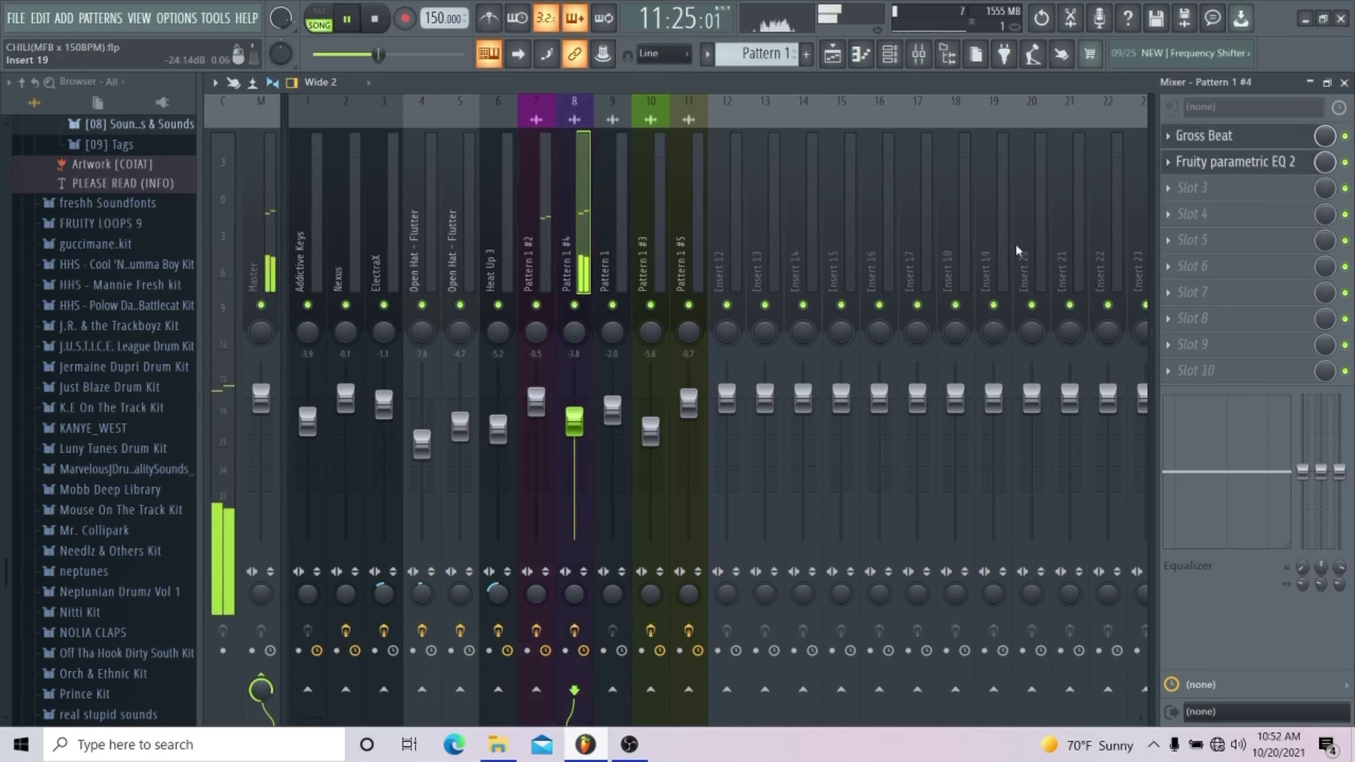
click(1229, 170)
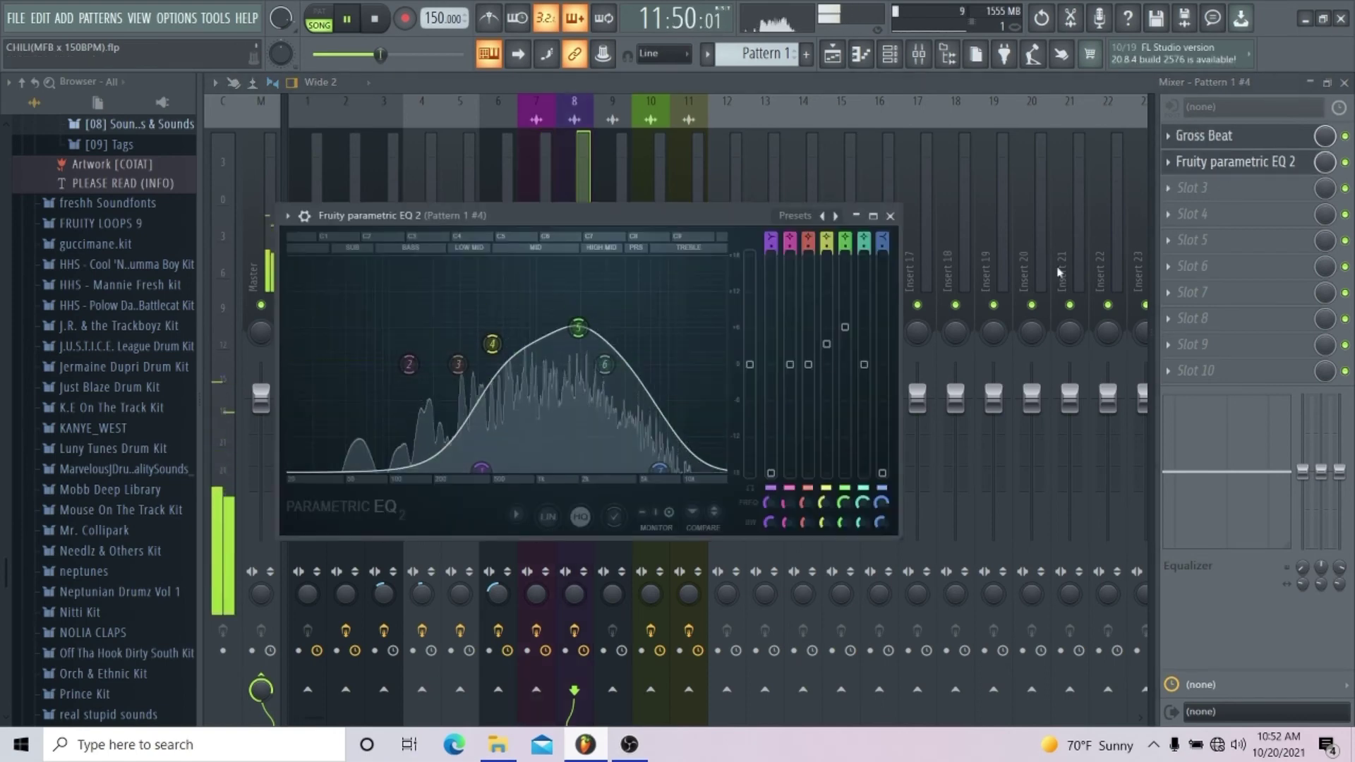
click(1219, 159)
click(1217, 145)
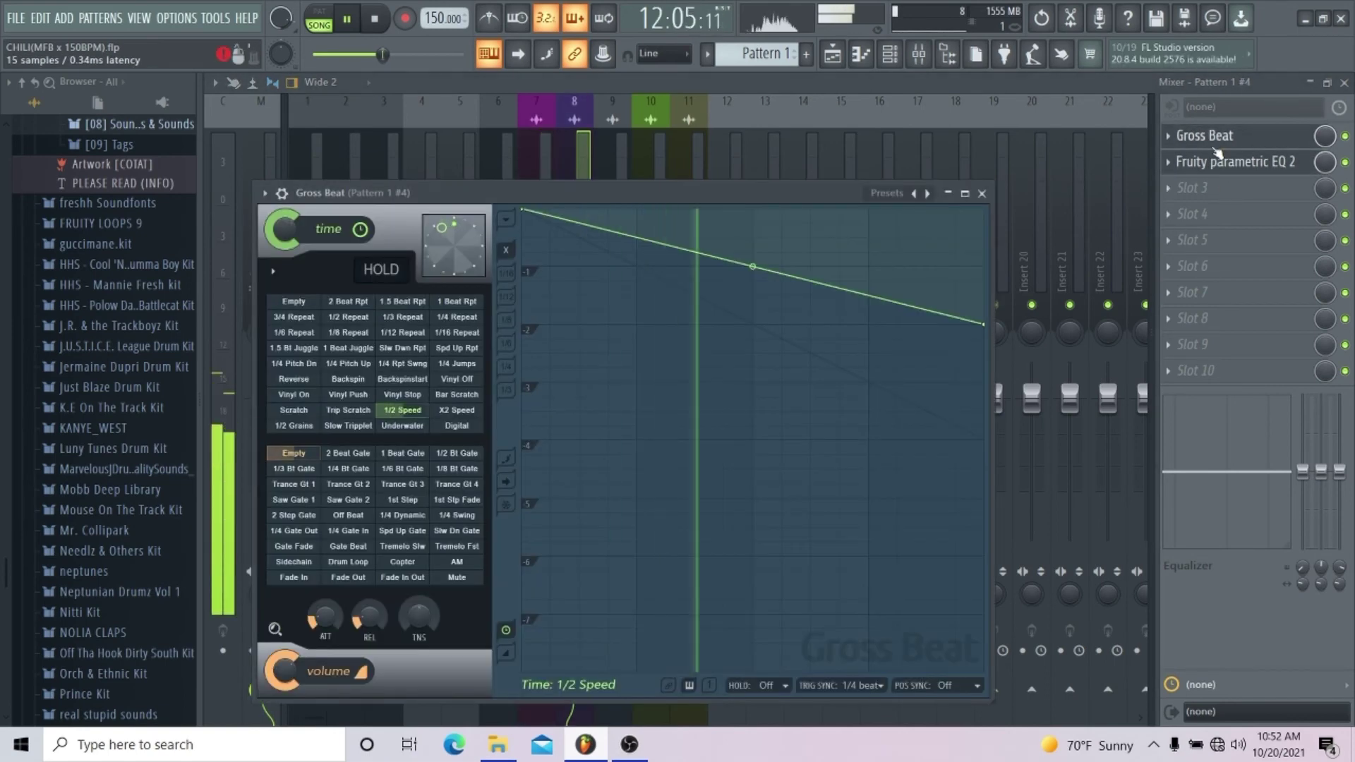
Step: View the sample settings of the first Pattern 1 #4 clip on Track 3 in the playlist
click(835, 56)
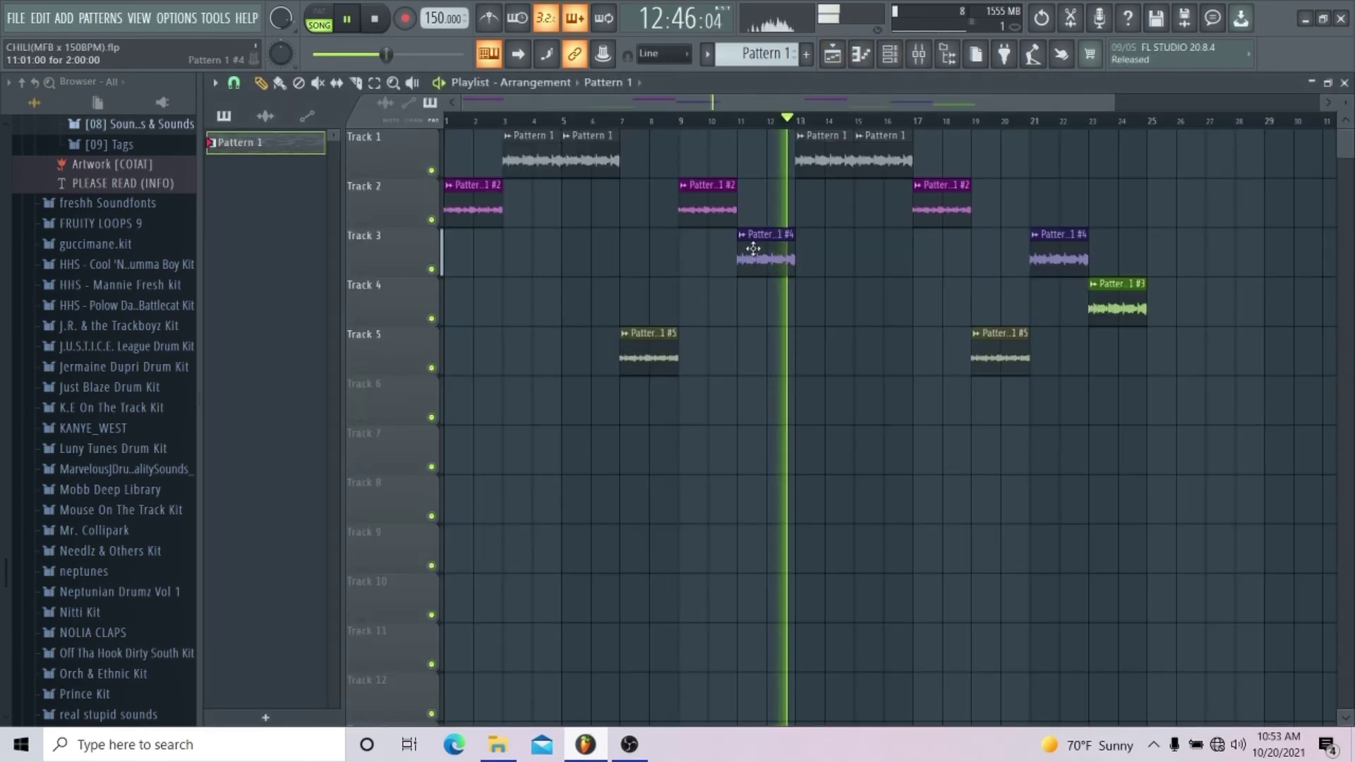
double_click(753, 249)
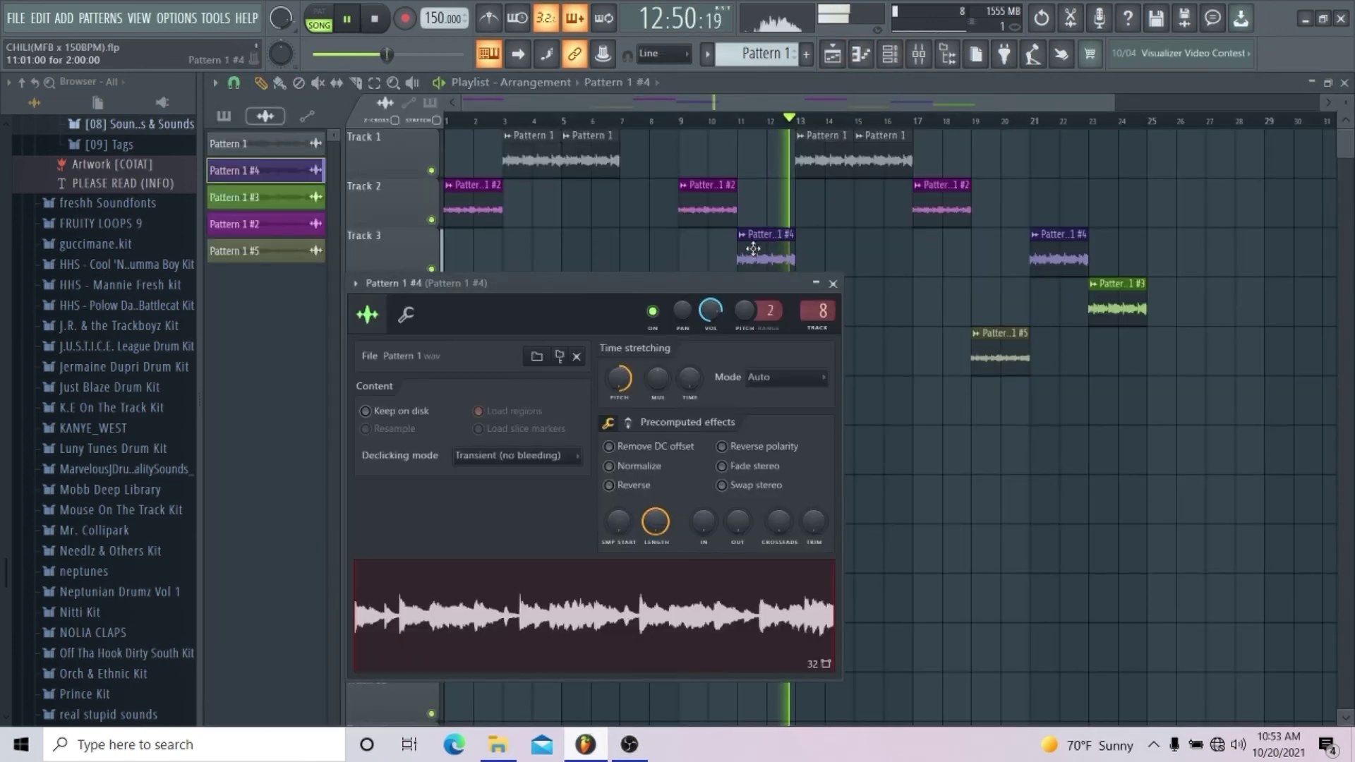
click(832, 285)
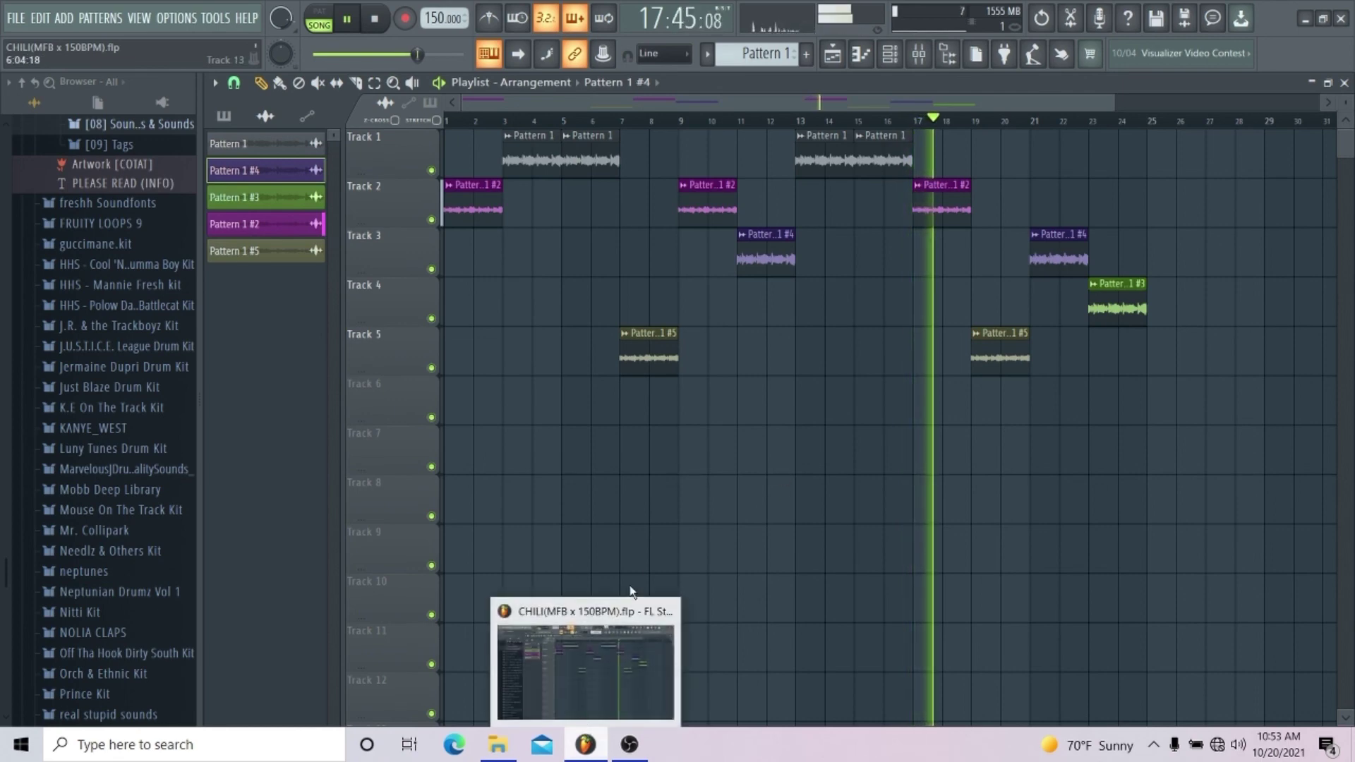
Step: Save the project
mouse_move(630, 745)
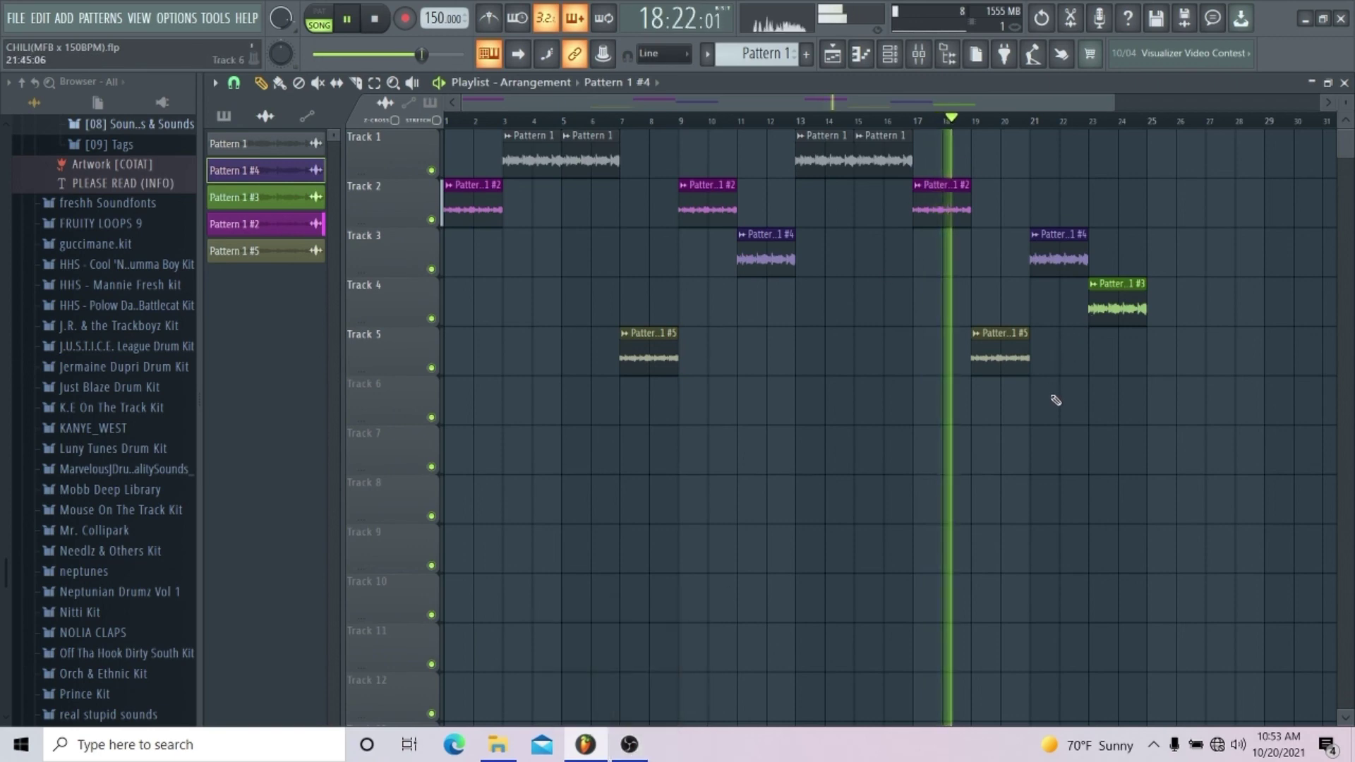
click(16, 17)
click(55, 96)
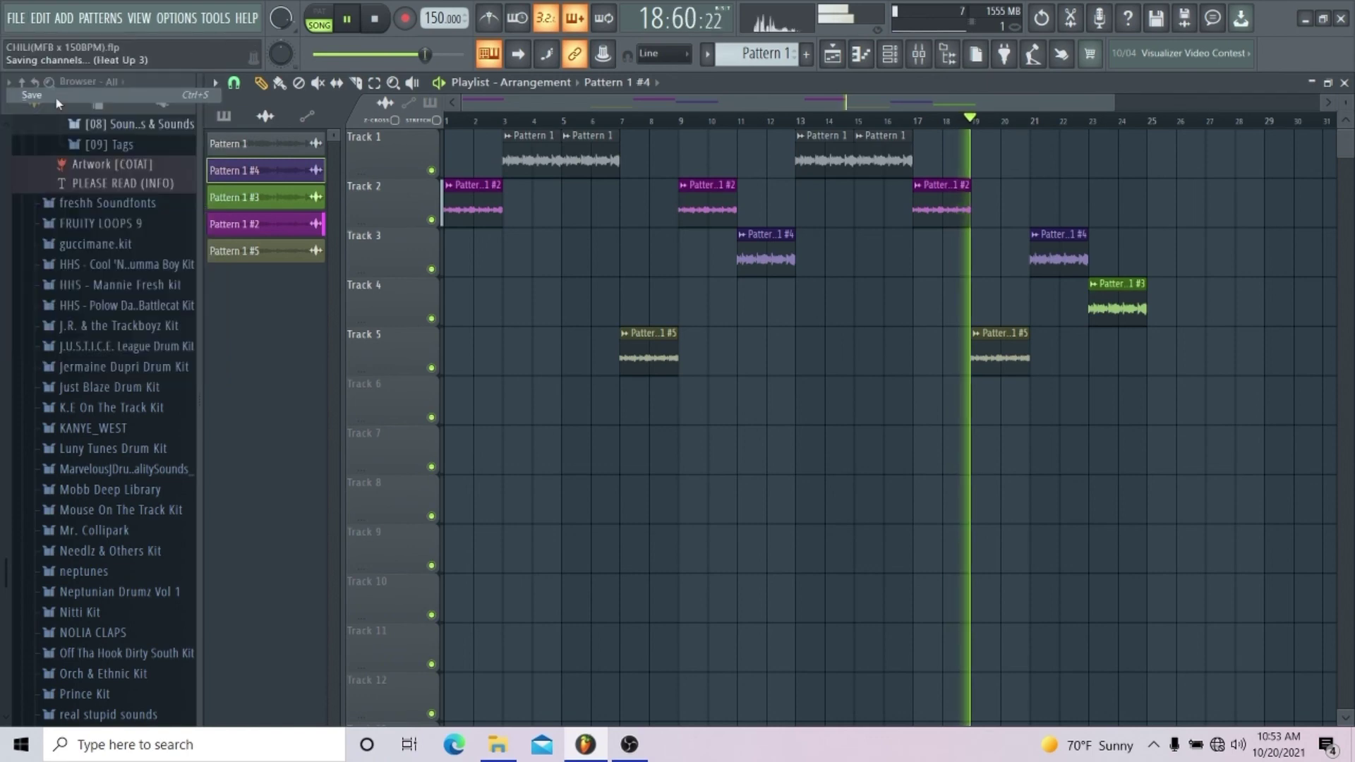